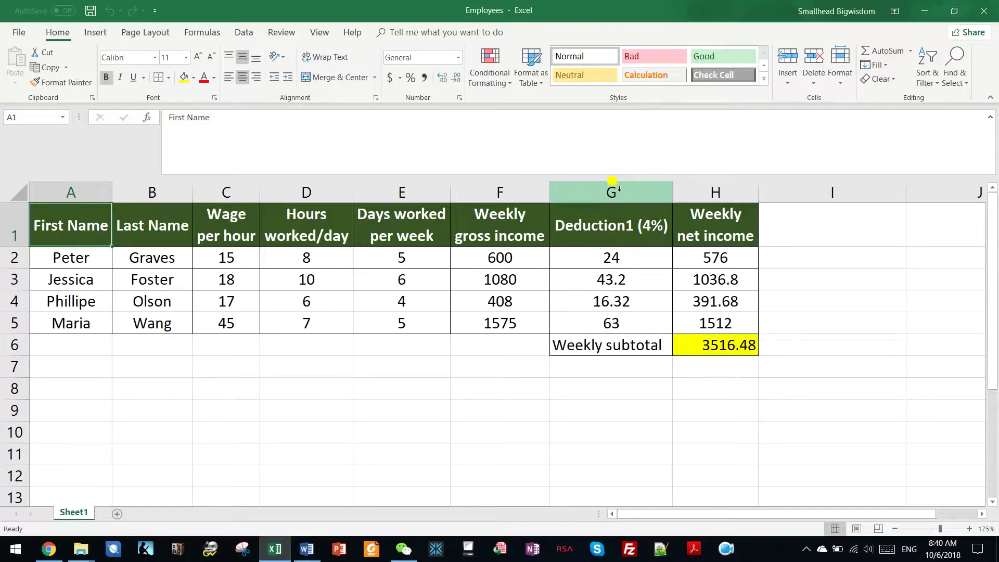
pyautogui.rightClick(619, 188)
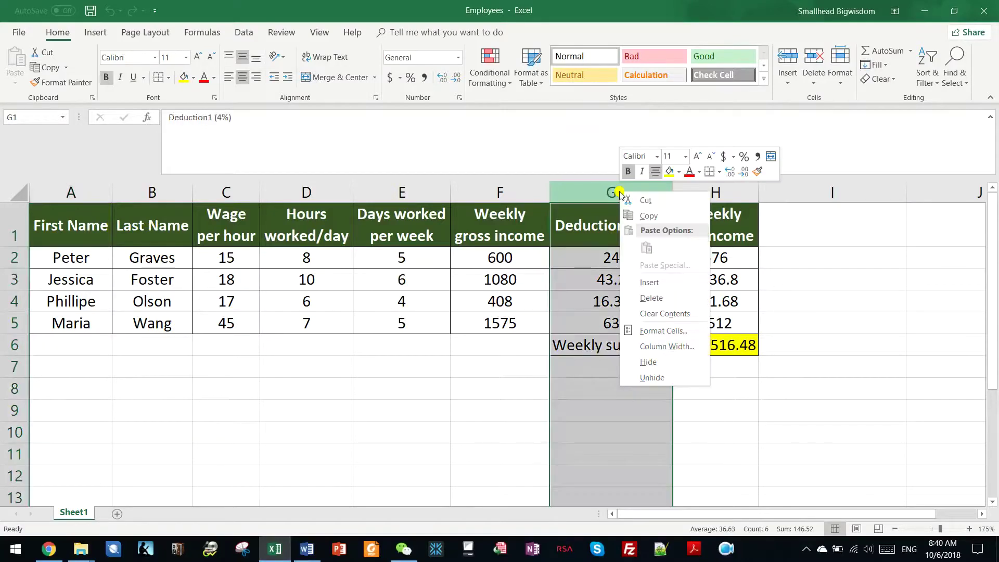
pyautogui.click(657, 290)
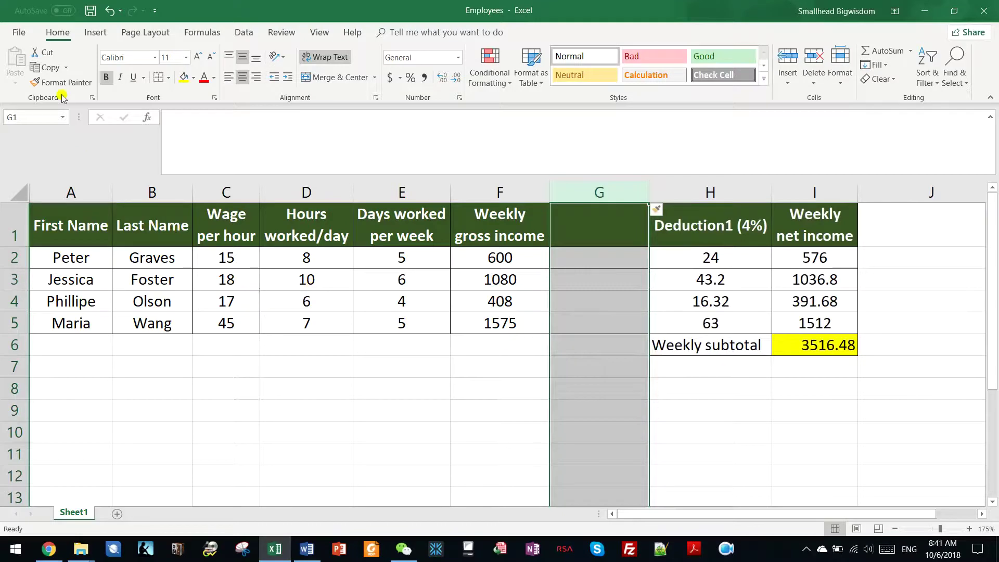
pyautogui.click(109, 10)
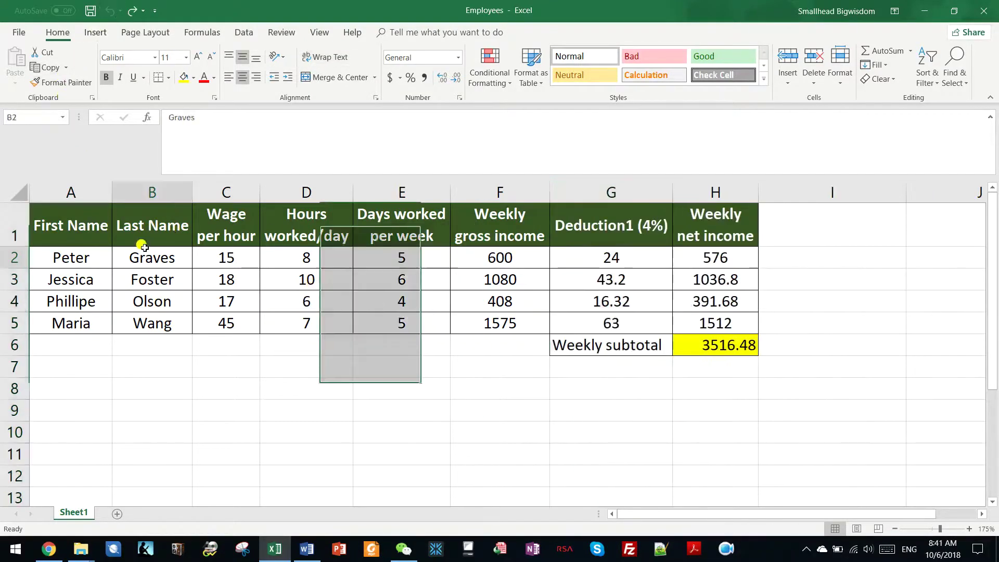
# - Insert a blank row above the table's header row
pyautogui.click(142, 256)
pyautogui.rightClick(11, 227)
pyautogui.click(40, 315)
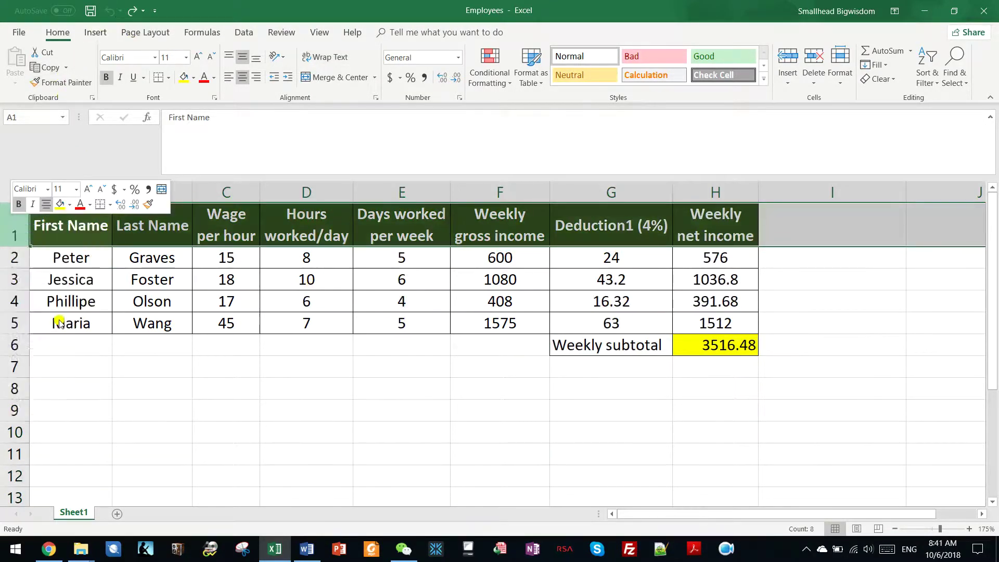
pyautogui.click(481, 270)
# - Enter the deduction rate 4% in cell G1 above the Deduction1 (4%) header
pyautogui.click(639, 209)
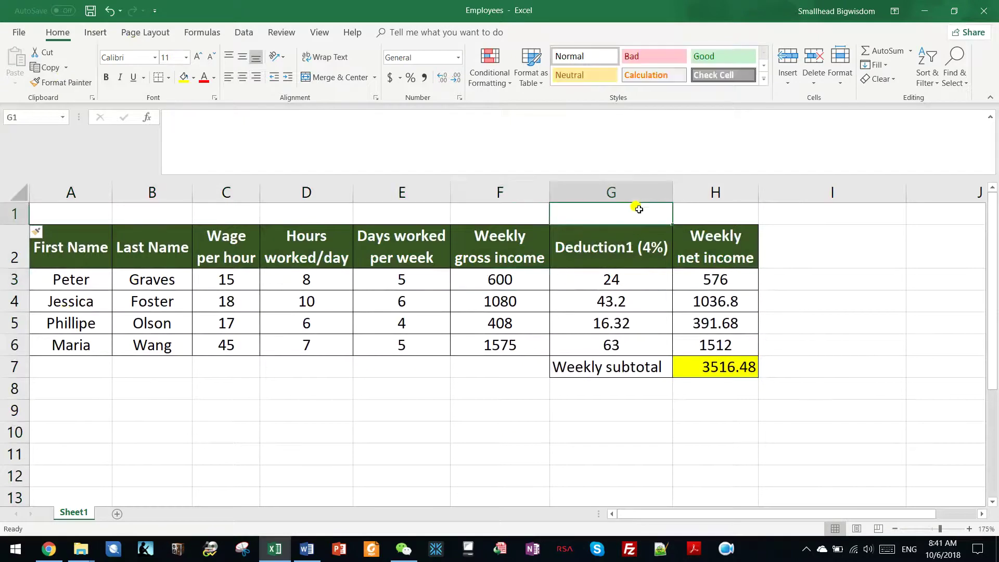
pyautogui.write('4%')
pyautogui.press('Return')
# - Remove the percentage in parentheses from the header in G2 so it reads Deduction1
pyautogui.moveTo(626, 281); pyautogui.dragTo(629, 344)
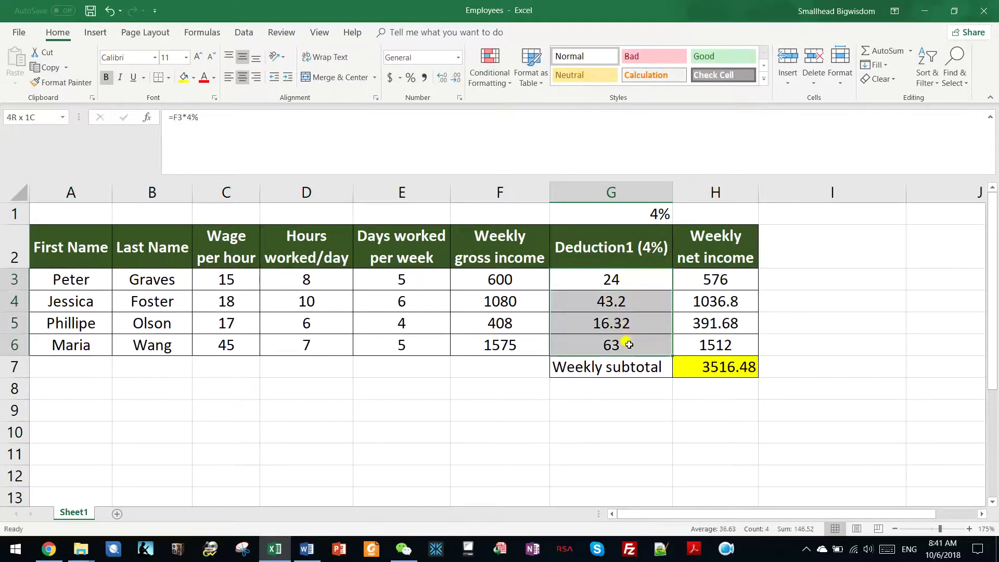
pyautogui.click(660, 214)
pyautogui.click(668, 252)
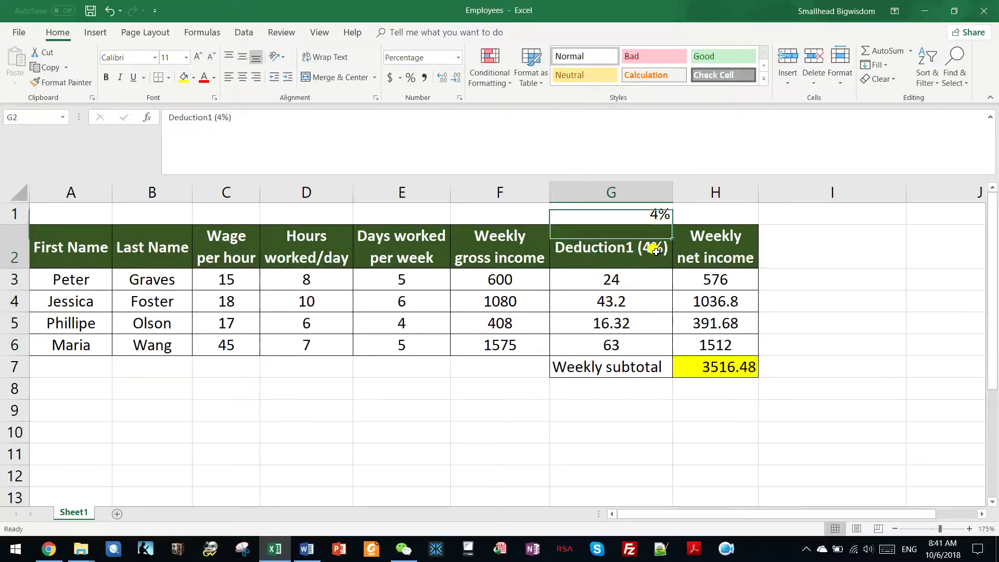
pyautogui.click(234, 117)
pyautogui.press('BackSpace')
pyautogui.press('BackSpace')
pyautogui.press('BackSpace')
pyautogui.press('BackSpace')
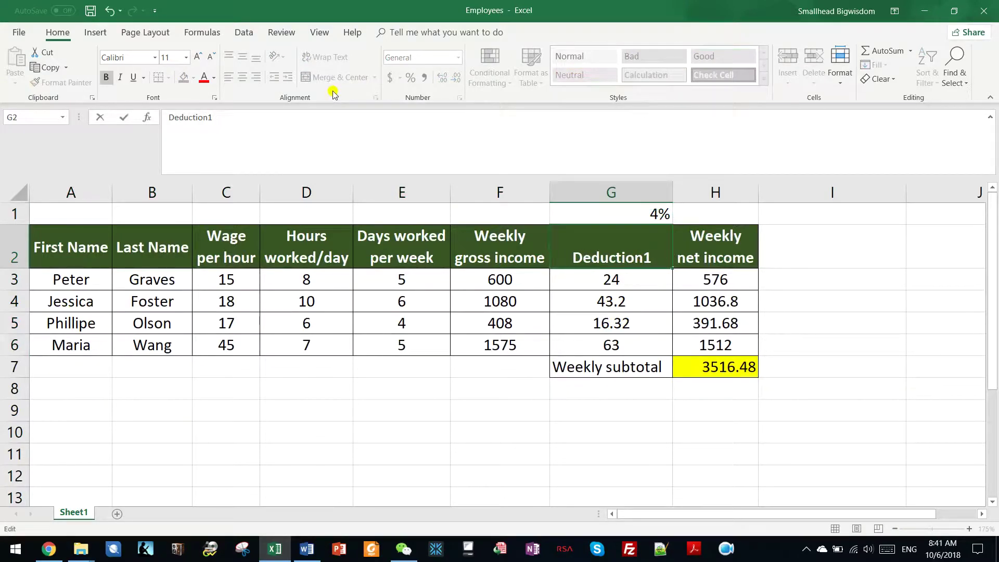
pyautogui.press('Return')
pyautogui.click(630, 253)
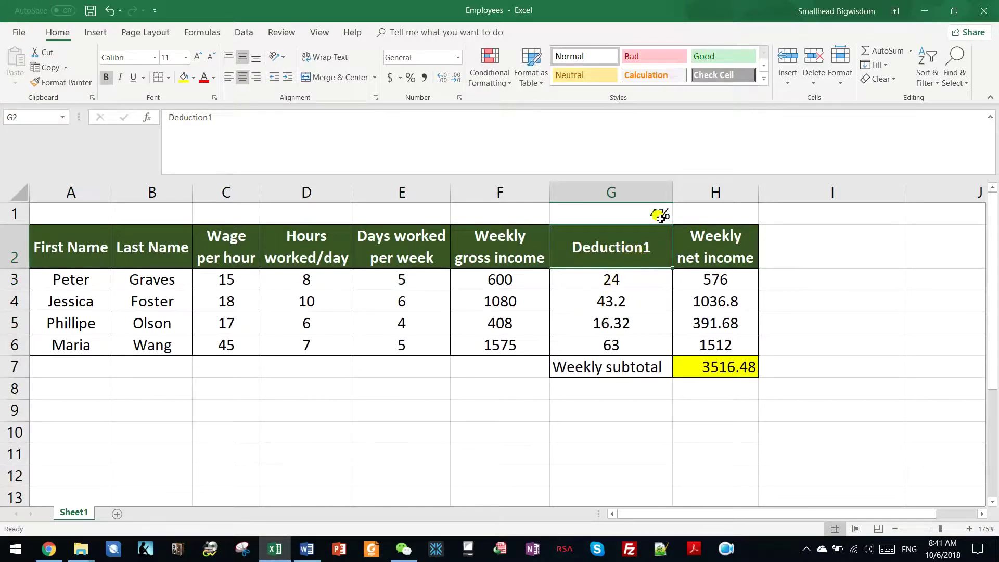
# - Inspect the deduction formulas in cells G3 through G6
pyautogui.click(628, 279)
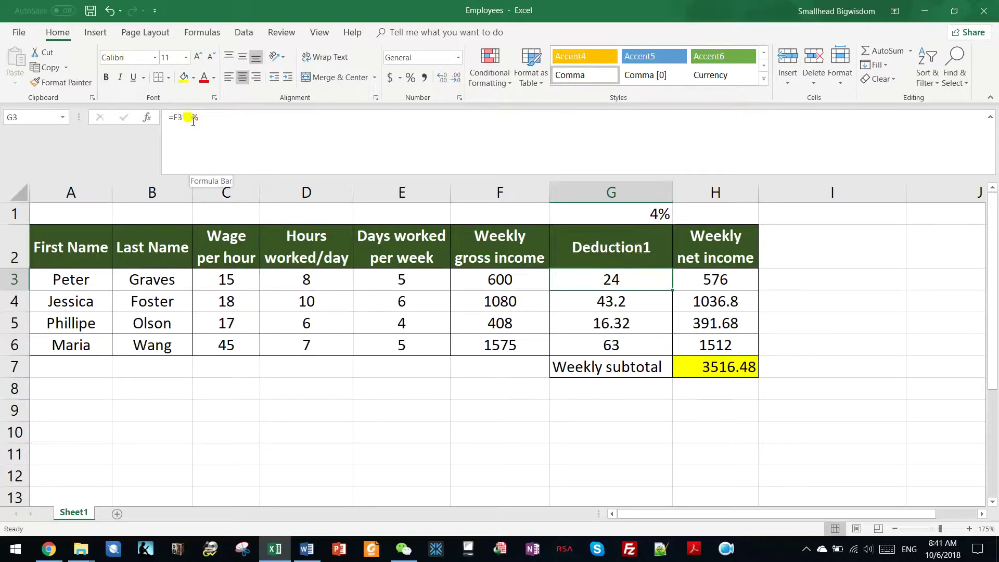
pyautogui.click(622, 295)
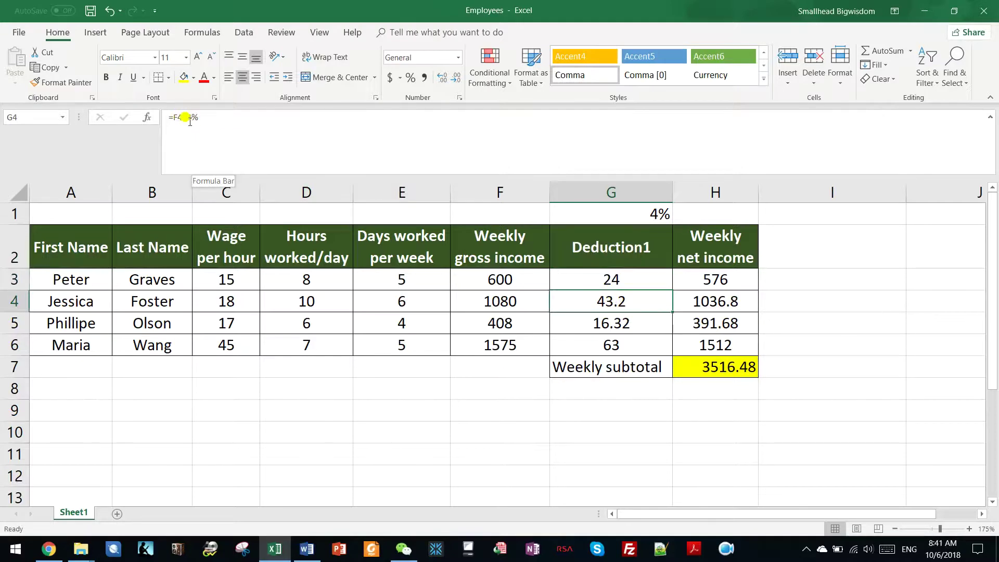
pyautogui.click(597, 322)
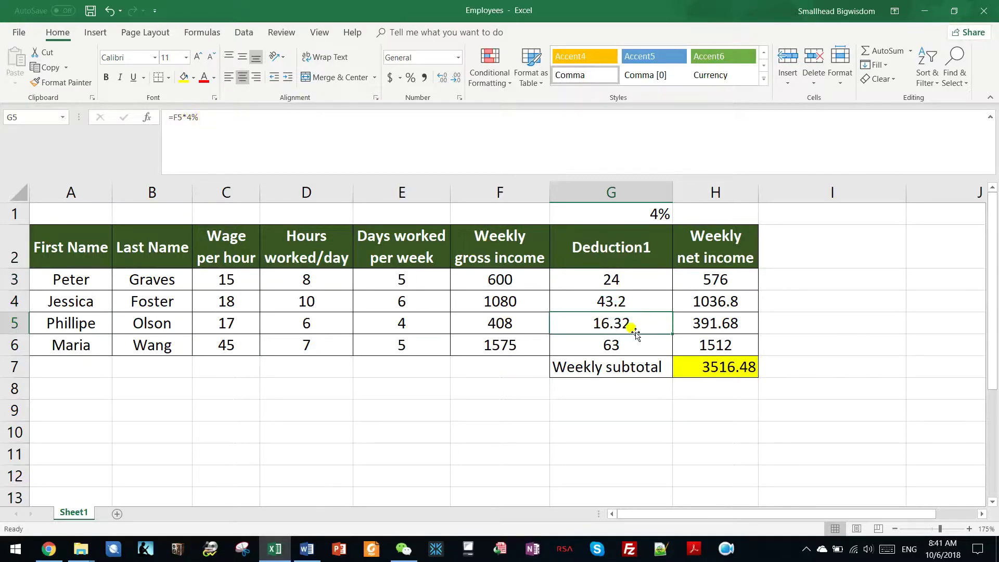
pyautogui.click(606, 339)
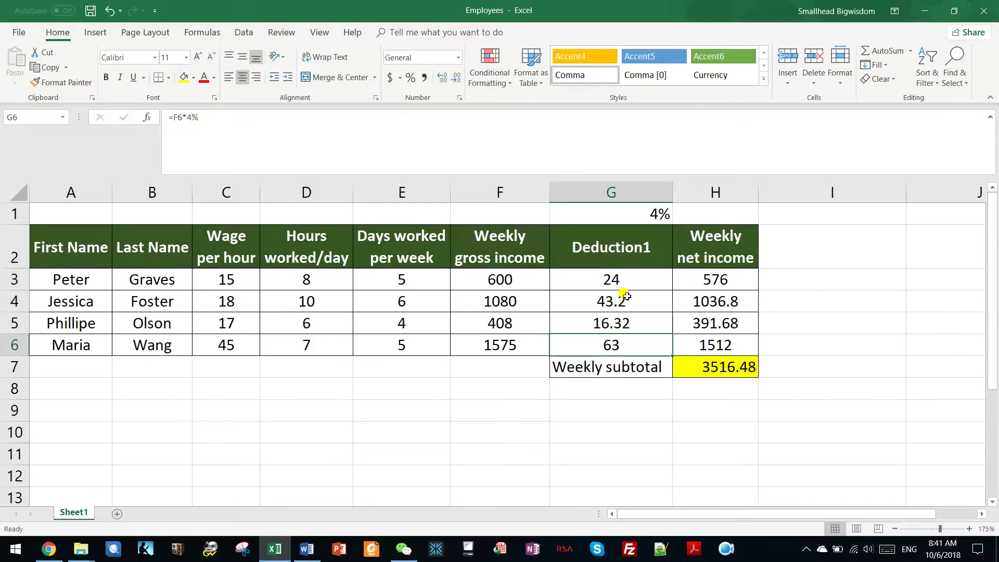
pyautogui.click(615, 279)
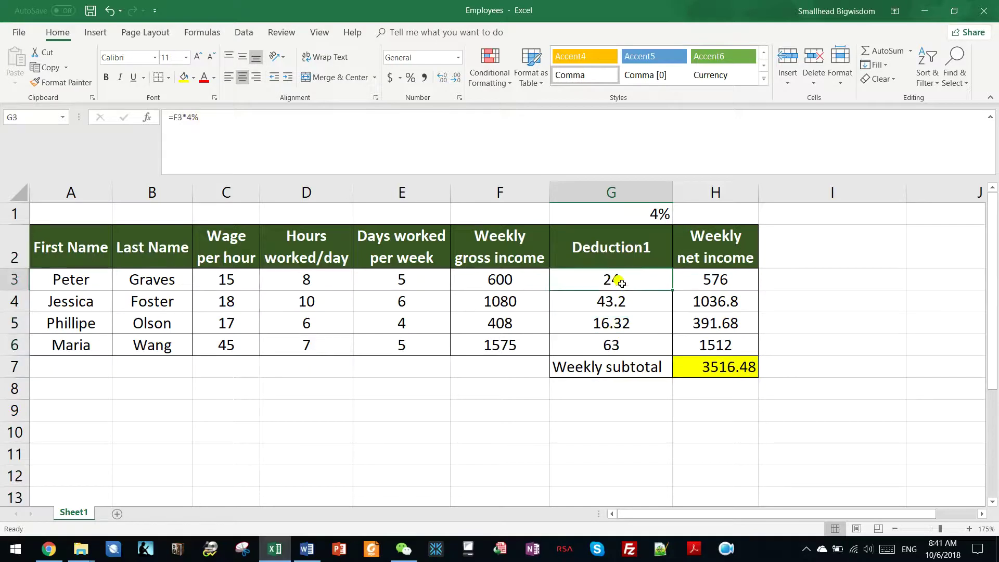
# - Change the deduction rate in cell G1 to 5%
pyautogui.click(657, 213)
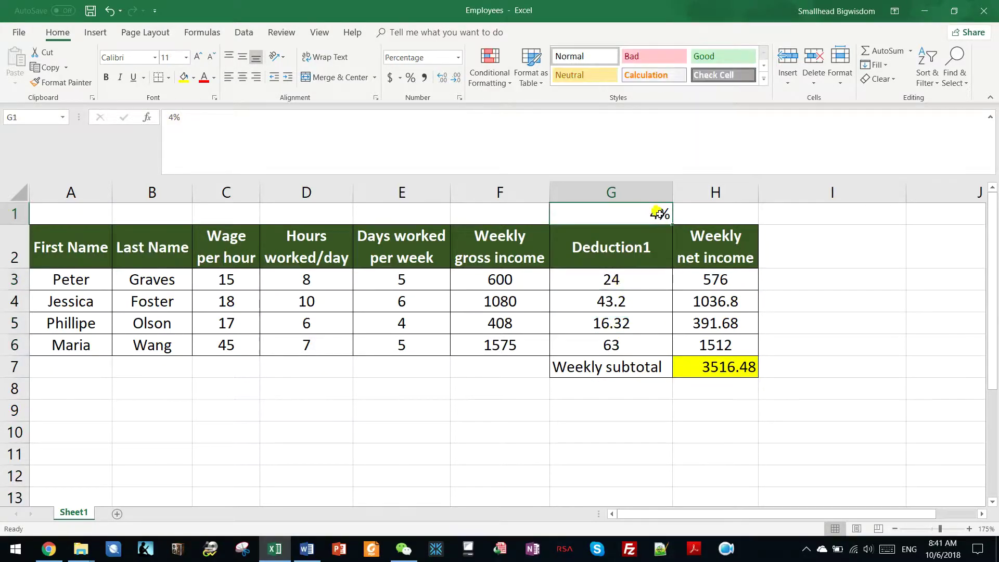
pyautogui.click(174, 116)
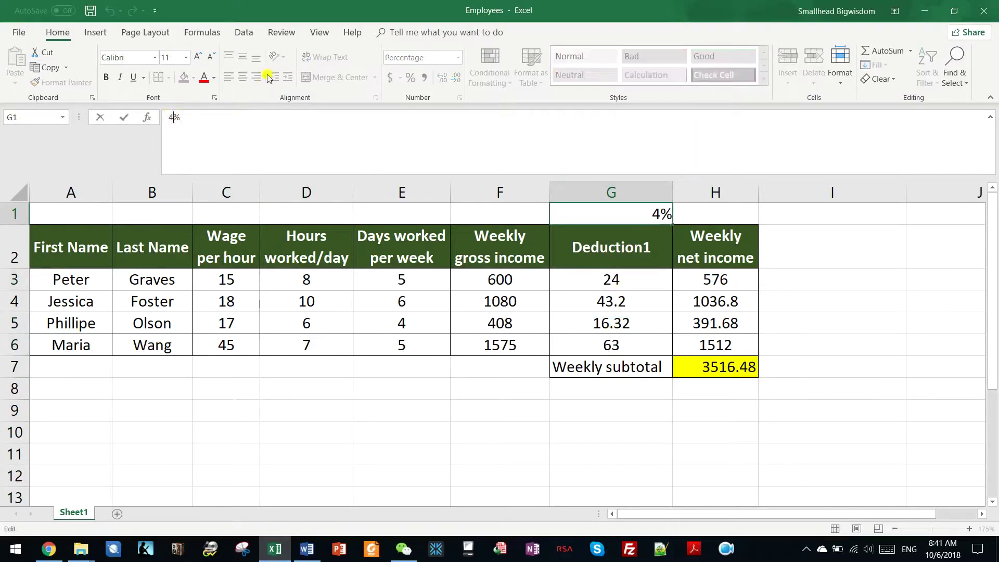
pyautogui.press('BackSpace')
pyautogui.press('Return')
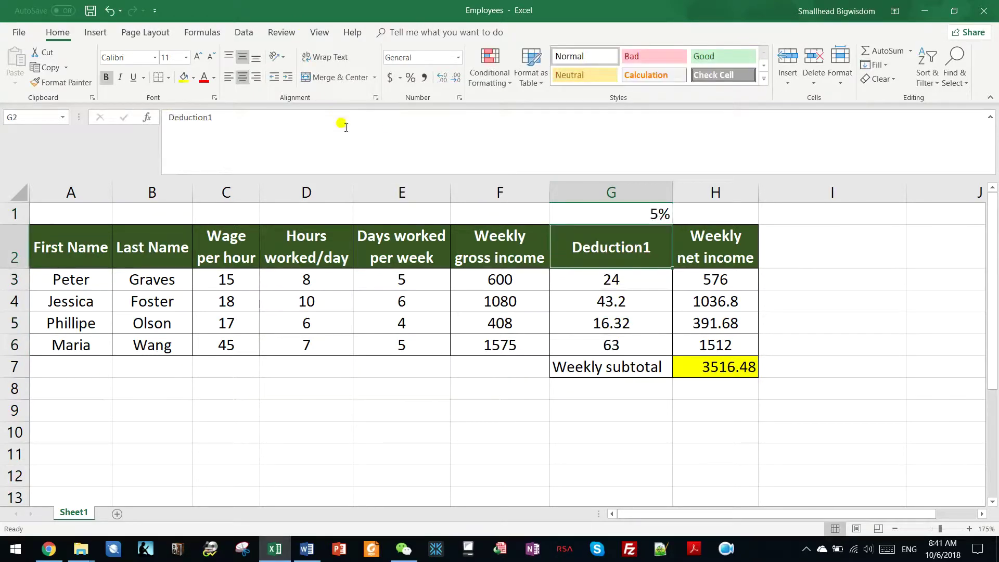
# - Check whether the Deduction1 values and formulas in G3:G6 depend on the rate in G1
pyautogui.click(622, 275)
pyautogui.moveTo(621, 274)
pyautogui.mouseDown()
pyautogui.moveTo(618, 341)
pyautogui.moveTo(616, 279)
pyautogui.mouseUp()
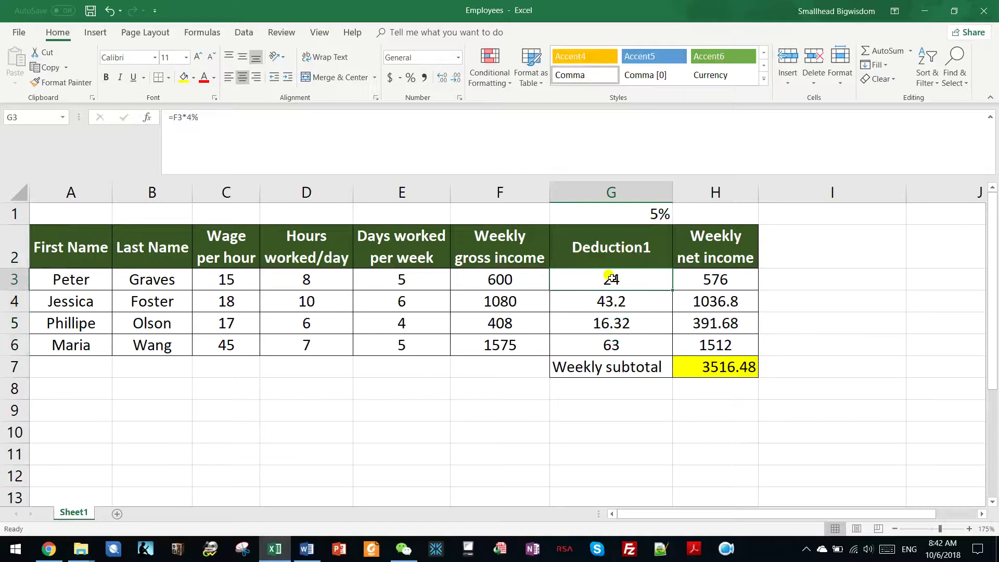
pyautogui.moveTo(611, 279); pyautogui.dragTo(609, 344)
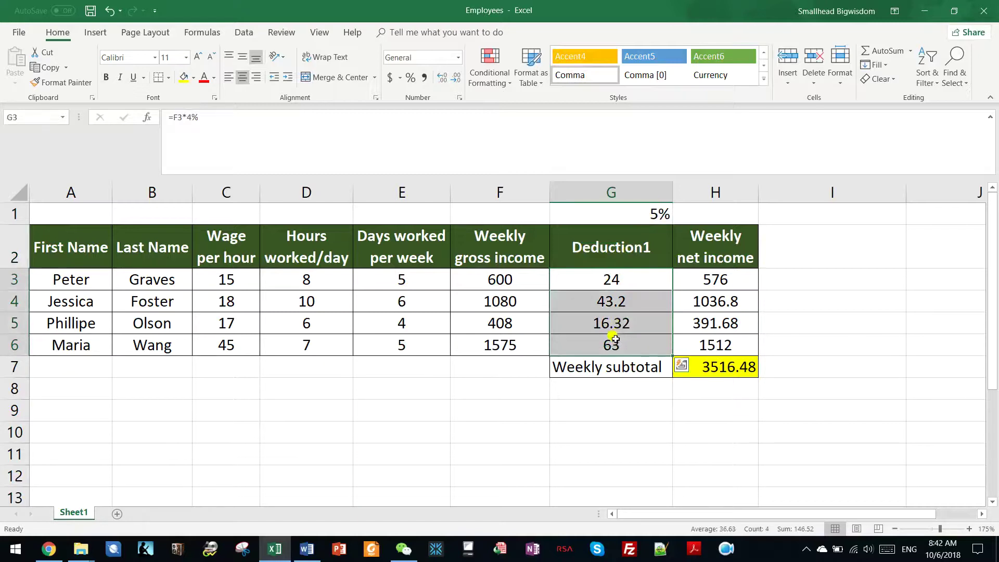
pyautogui.click(657, 213)
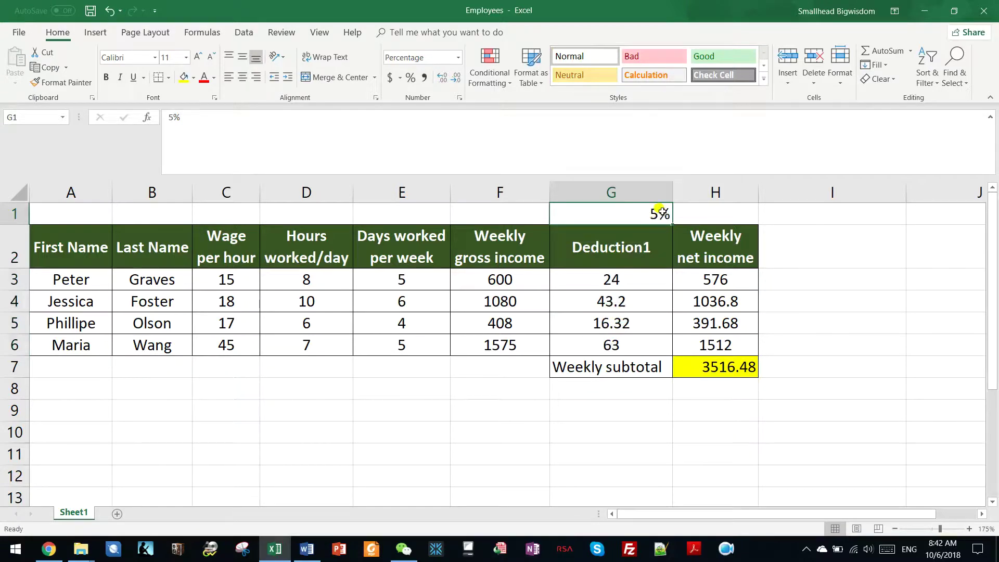
pyautogui.moveTo(615, 280); pyautogui.dragTo(611, 343)
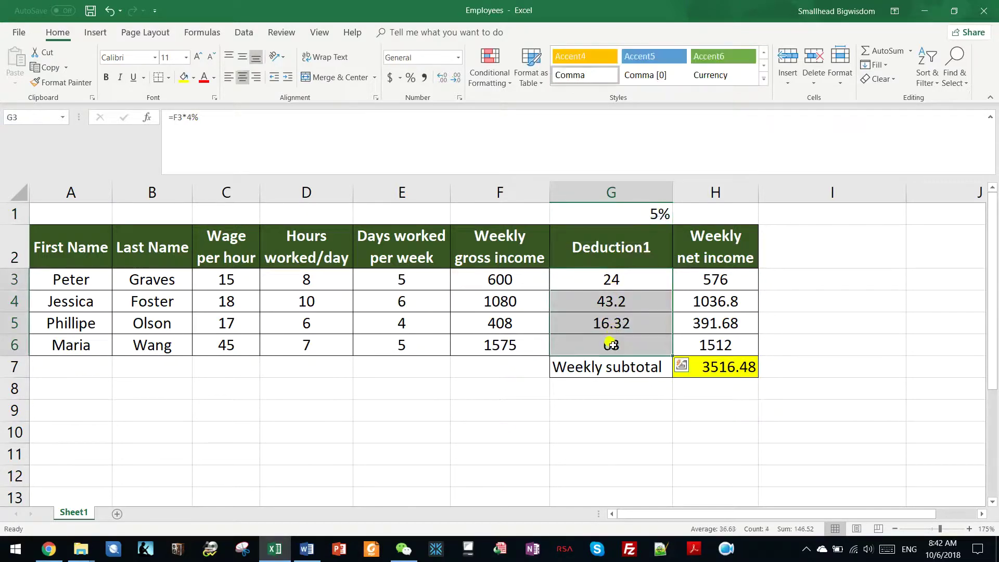
pyautogui.click(611, 344)
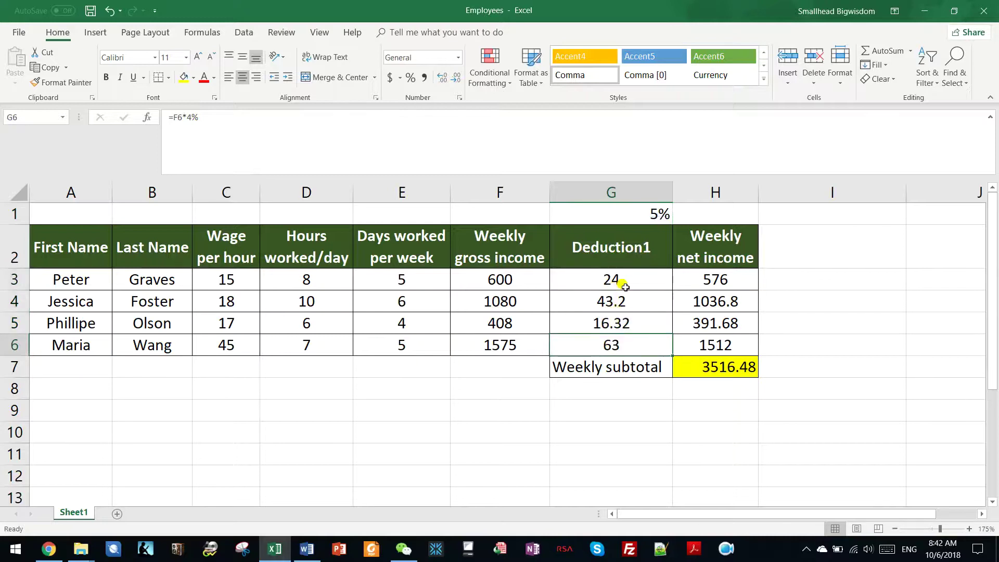
pyautogui.press('Up')
pyautogui.press('Up')
pyautogui.press('Up')
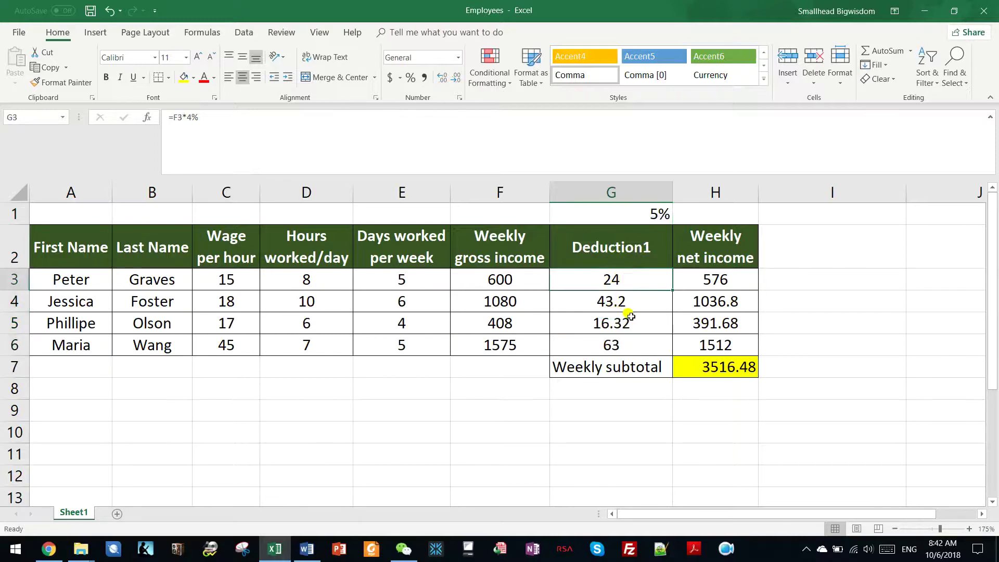
pyautogui.click(650, 217)
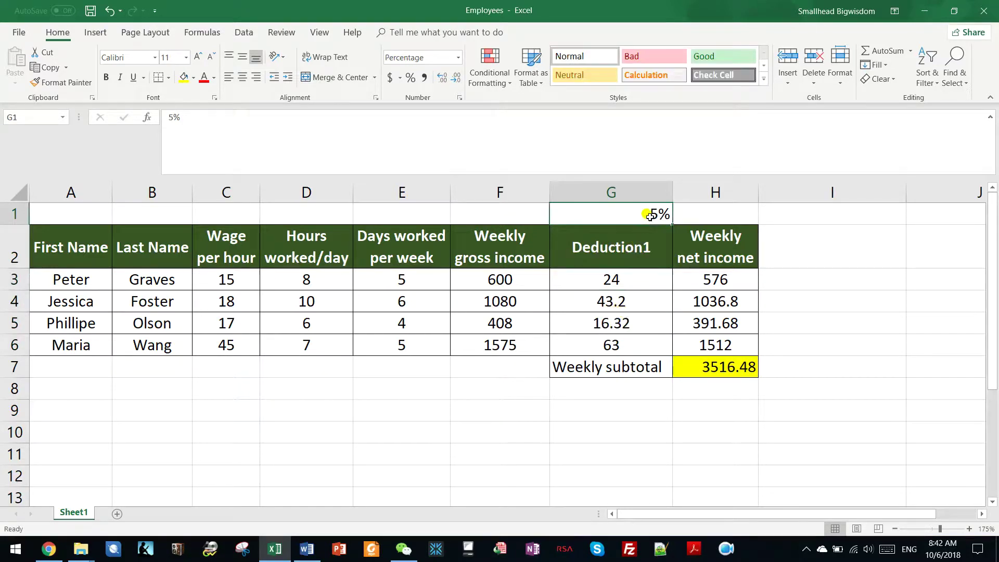
pyautogui.click(631, 278)
# - Set the deduction rate in cell G1 back to 4%
pyautogui.click(650, 213)
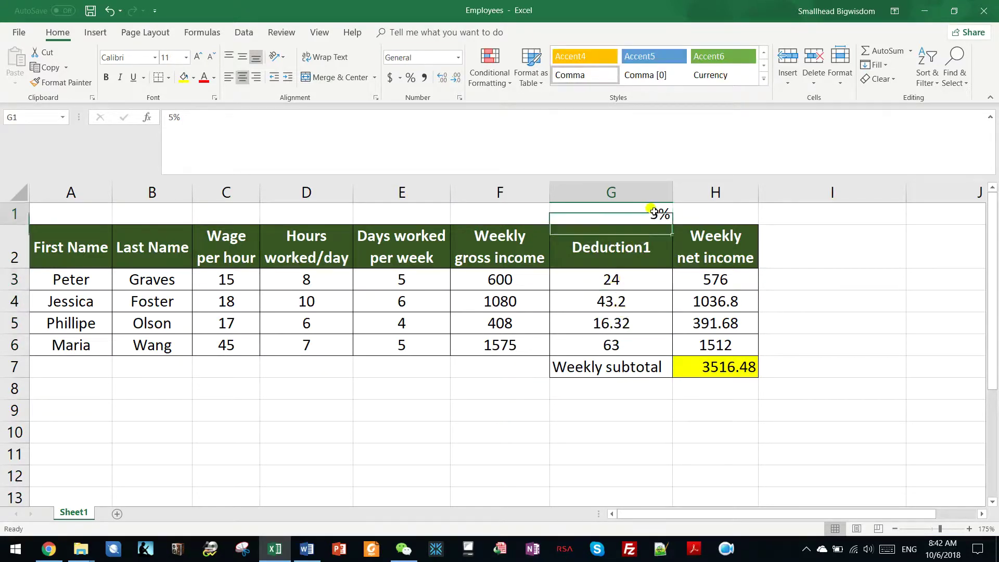
pyautogui.write('4')
pyautogui.click(621, 275)
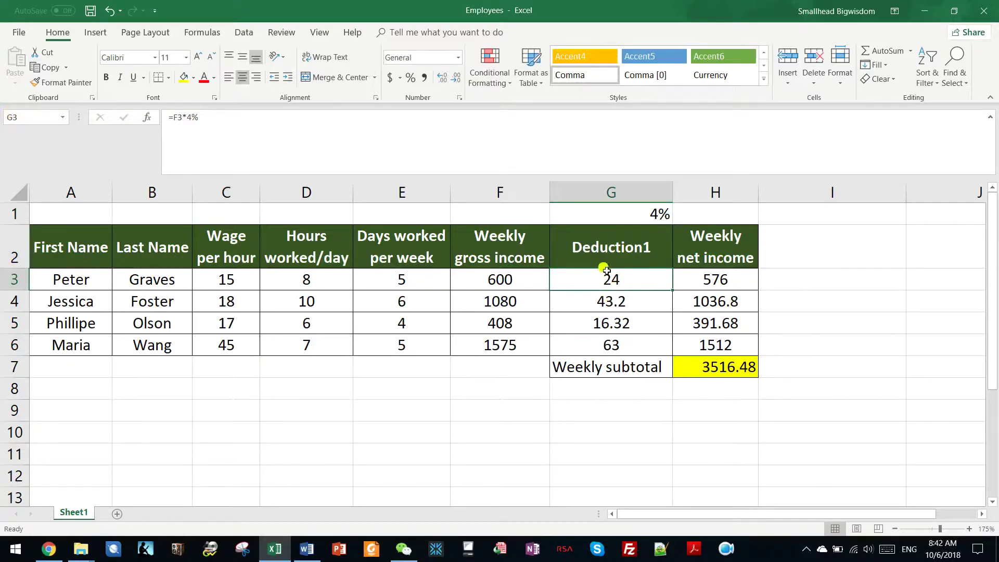
# - Clear the deductions in G4:G6 and change the formula in G3 to =F3*G1
pyautogui.moveTo(610, 298); pyautogui.dragTo(614, 343)
pyautogui.press('Delete')
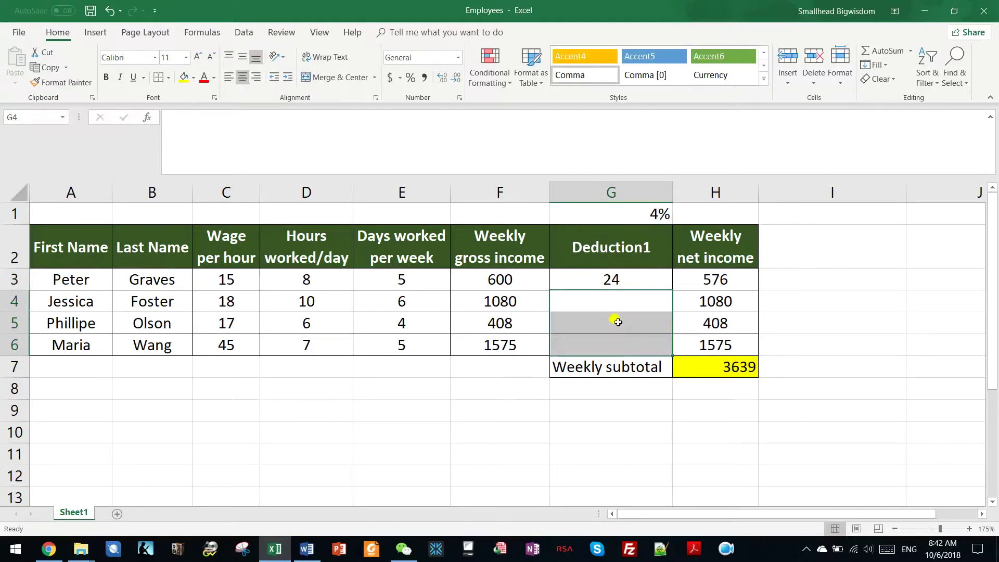
pyautogui.click(612, 281)
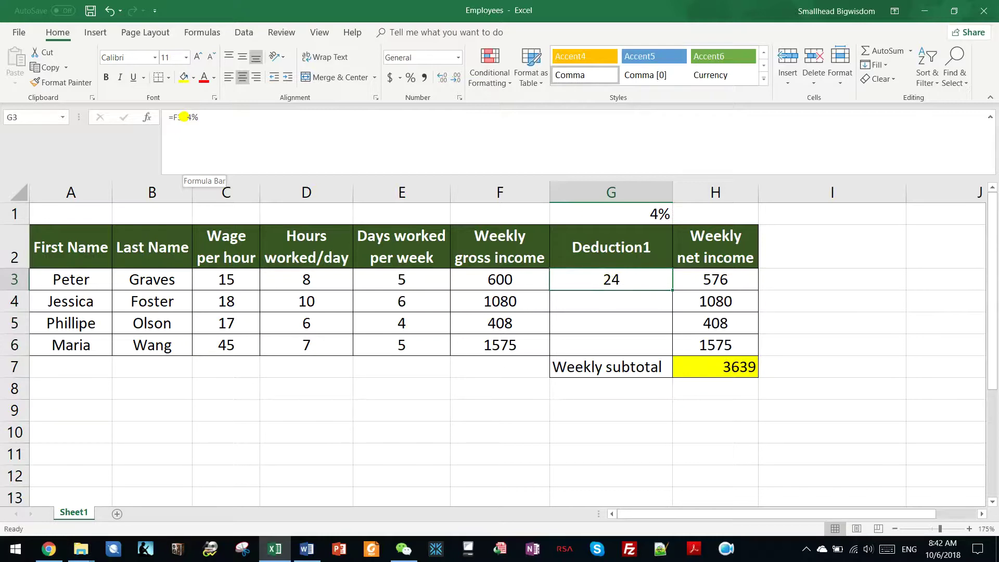
pyautogui.click(184, 116)
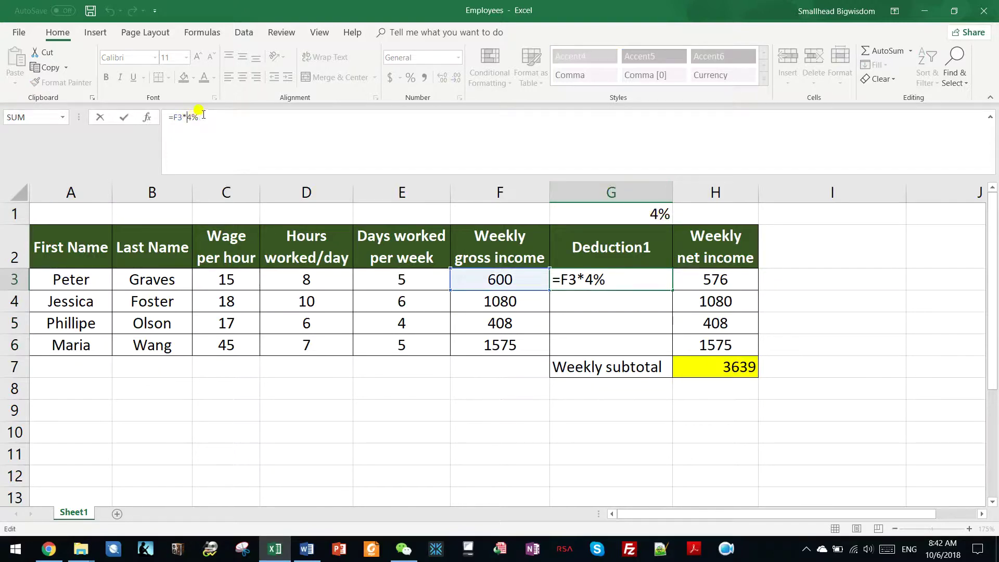
pyautogui.write('g')
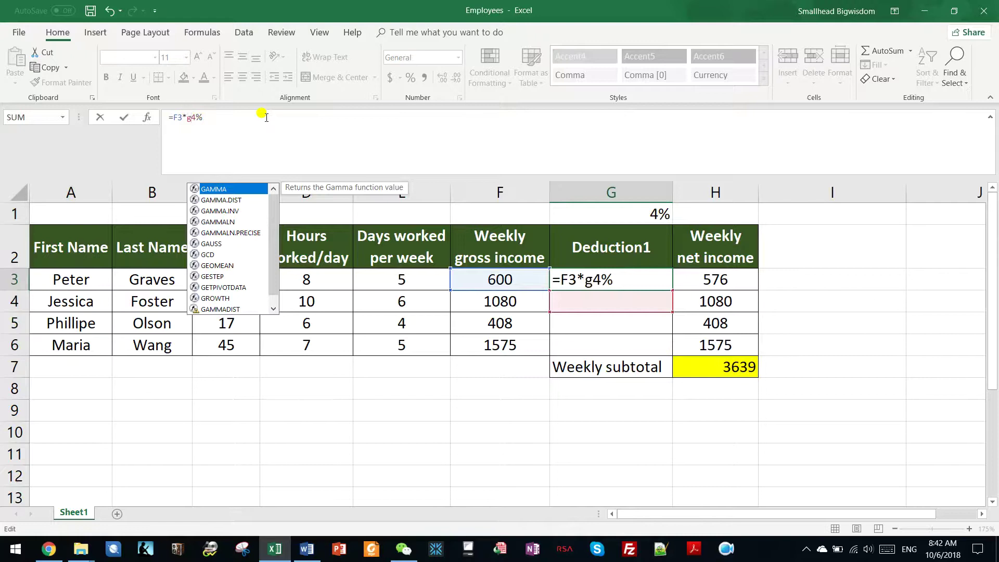
pyautogui.write('1')
pyautogui.press('Delete')
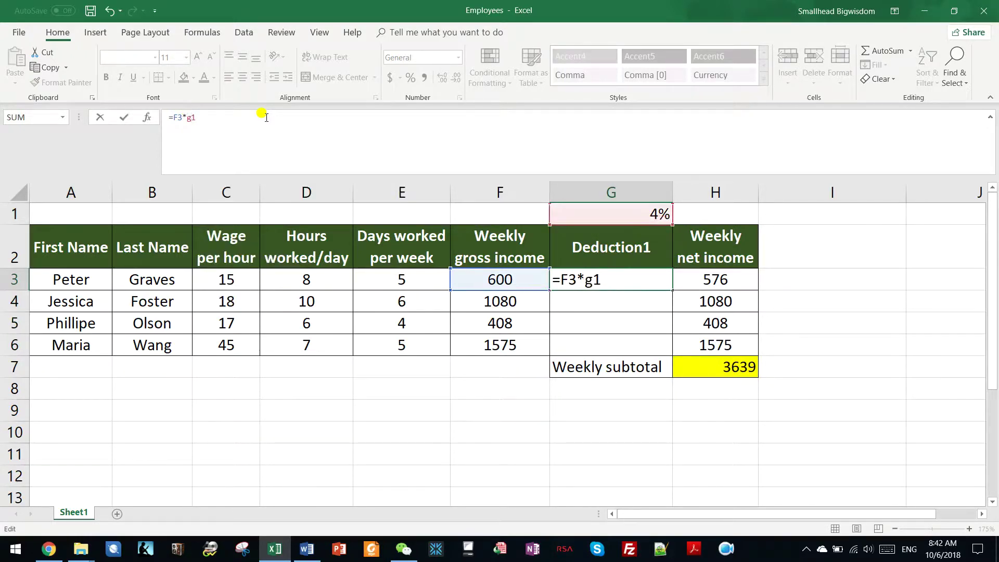
pyautogui.press('Return')
pyautogui.click(636, 283)
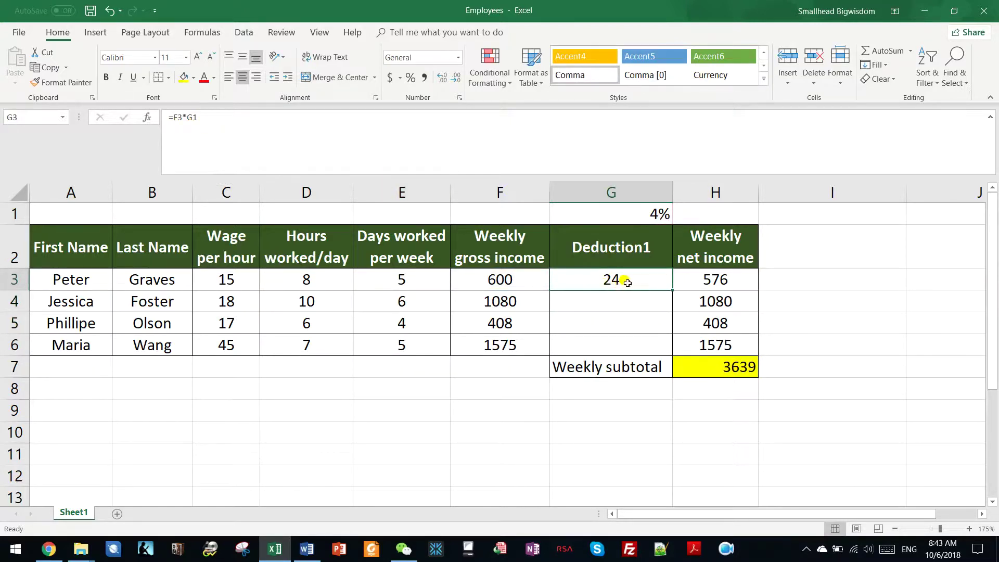
# - Enter the formula =F4*G1 in cell G4 to compute the second employee's deduction
pyautogui.click(602, 298)
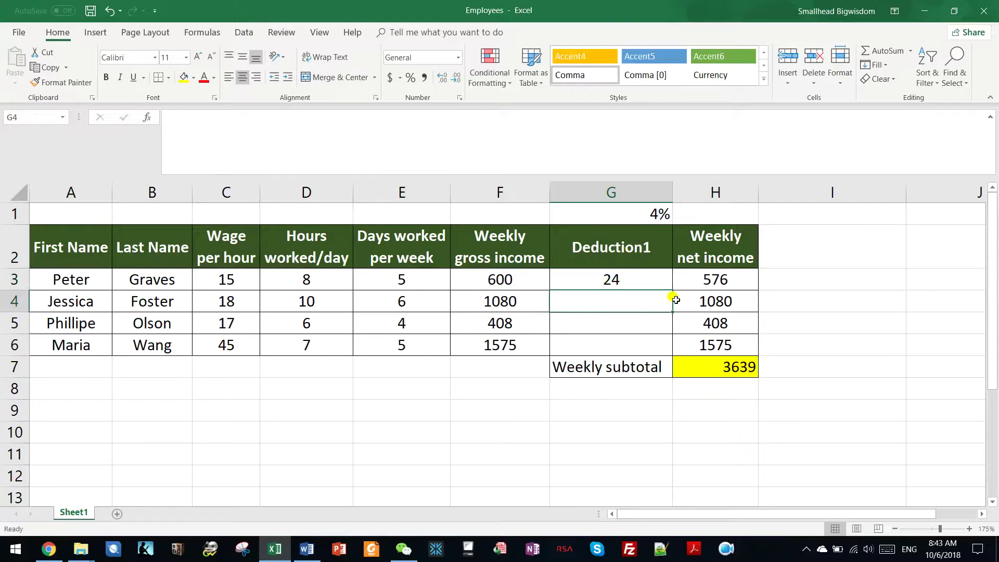
pyautogui.write('=')
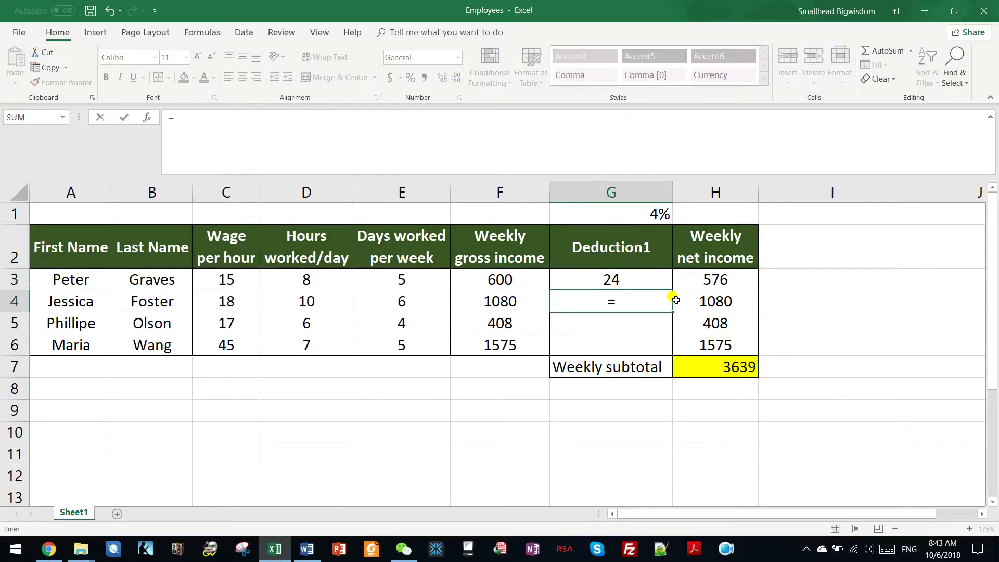
pyautogui.click(493, 301)
pyautogui.write('*')
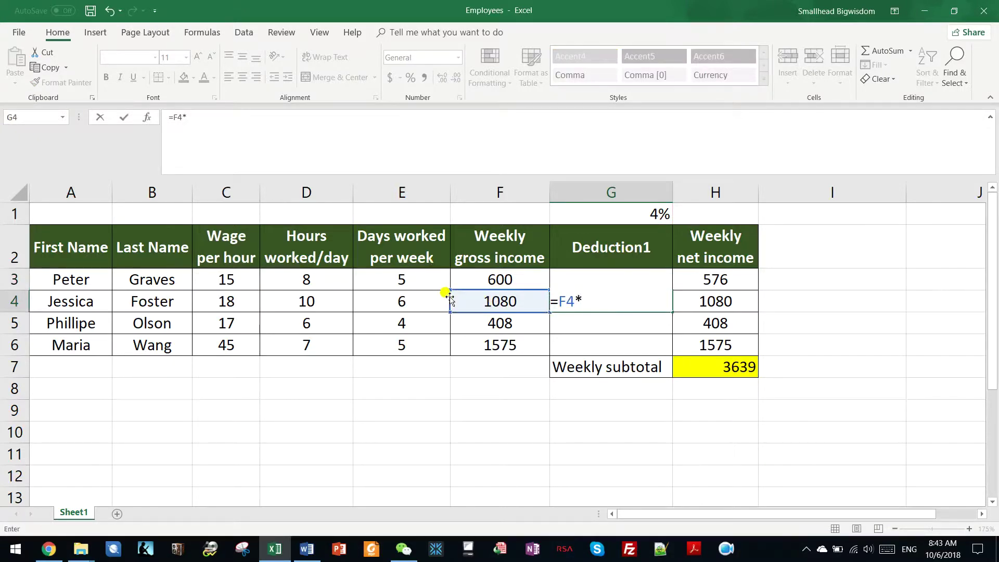
pyautogui.write('g1')
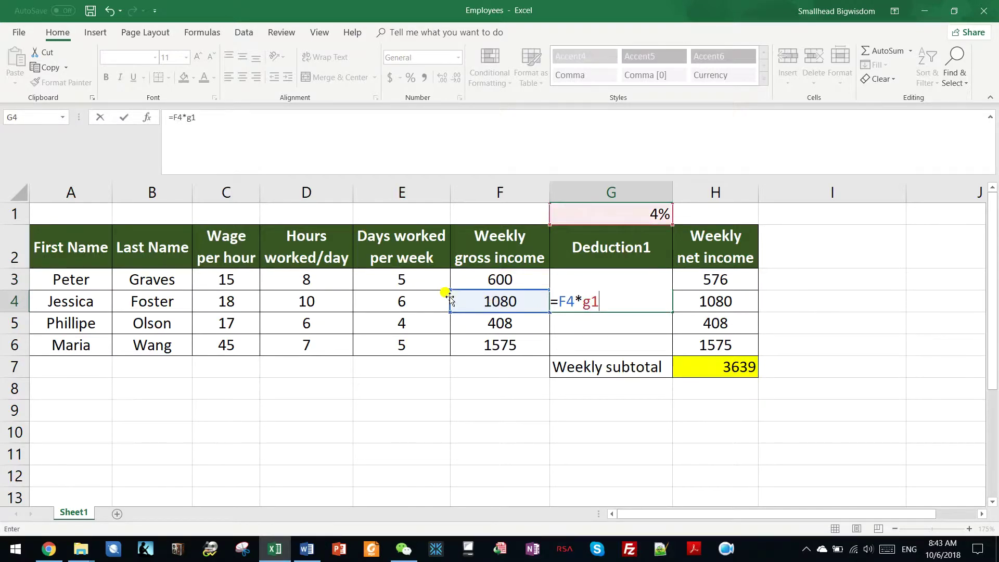
pyautogui.press('Return')
pyautogui.click(619, 301)
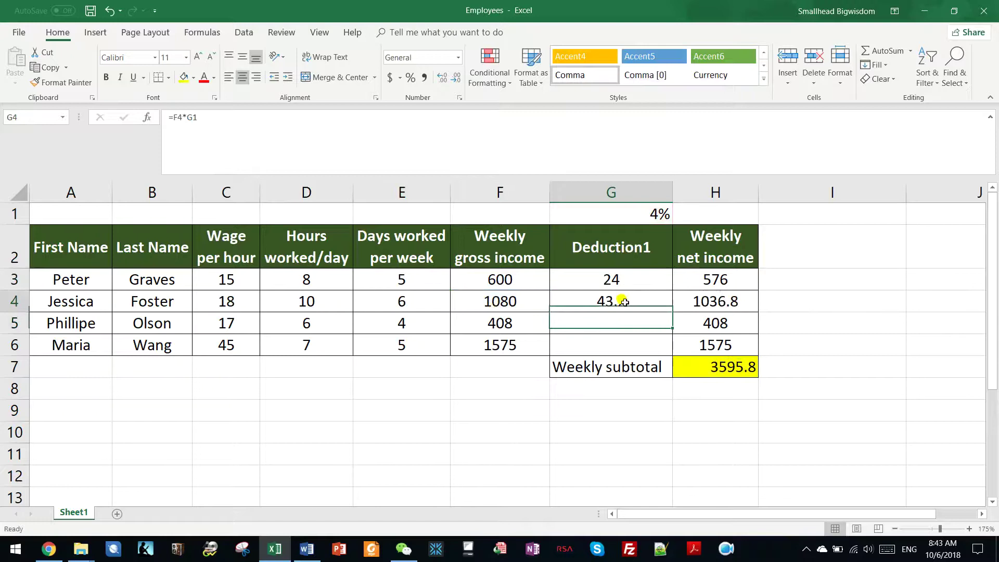
# - Enter the formula =F5*G1 in cell G5 to compute the third employee's deduction
pyautogui.click(614, 319)
pyautogui.write('=')
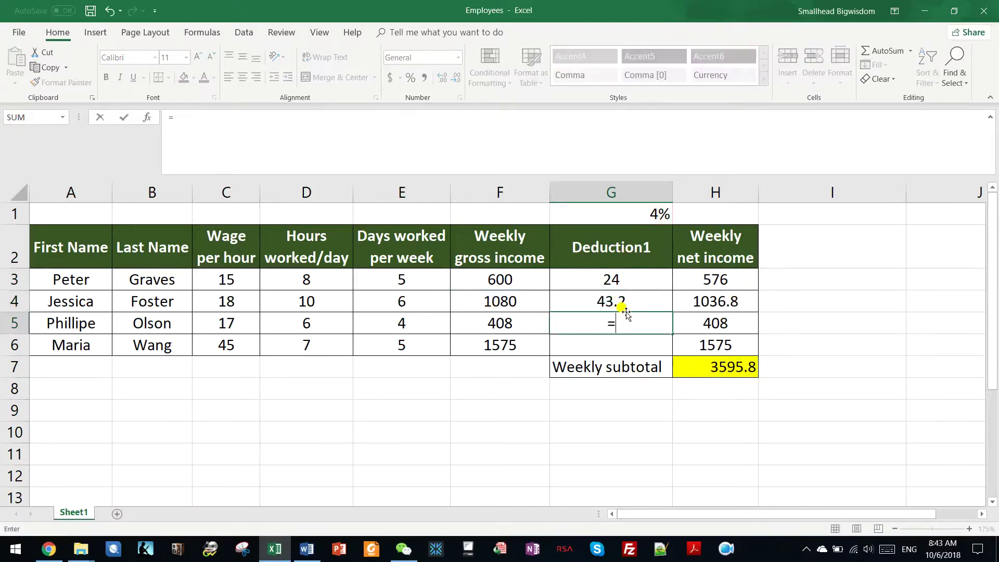
pyautogui.click(483, 324)
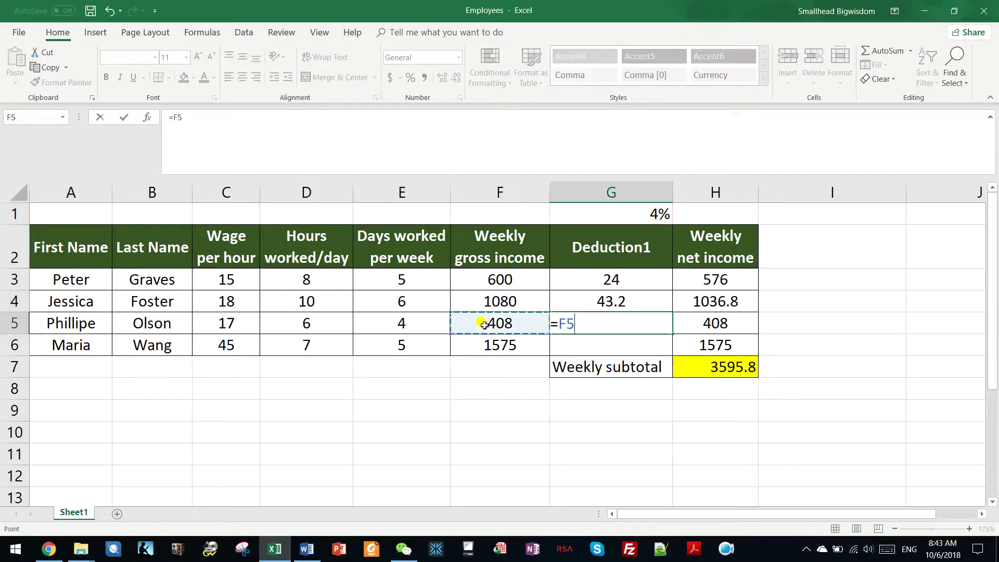
pyautogui.write('*')
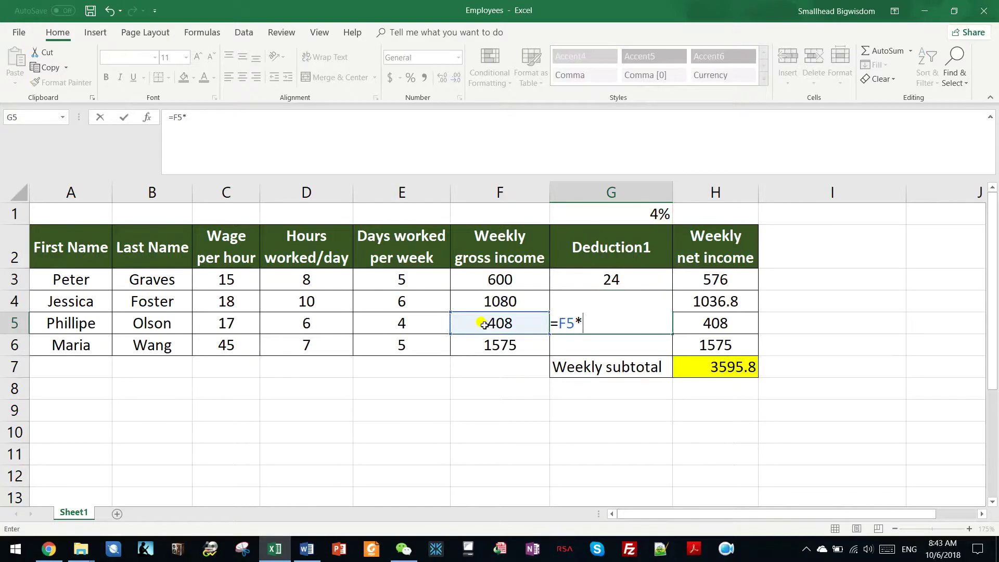
pyautogui.write('g1')
pyautogui.hotkey('ctrl', 'Return')
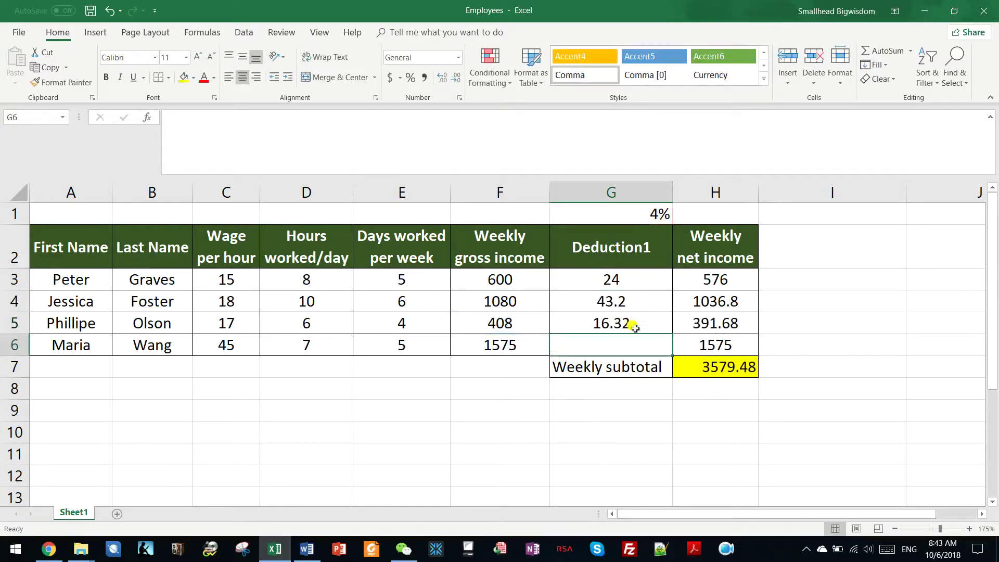
# - Enter the formula =F6*G1 in cell G6 to compute the fourth employee's deduction
pyautogui.click(610, 347)
pyautogui.write('=')
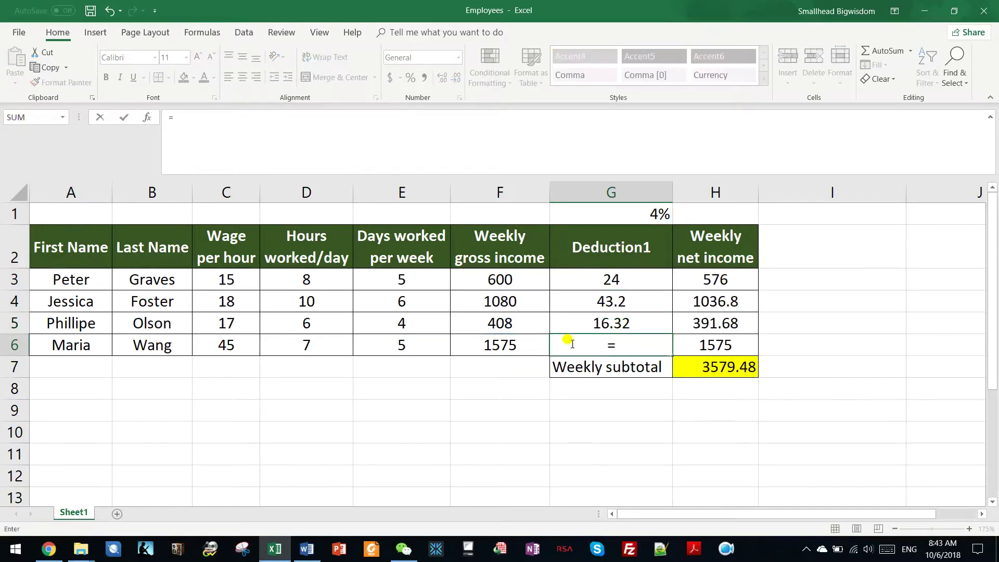
pyautogui.click(489, 348)
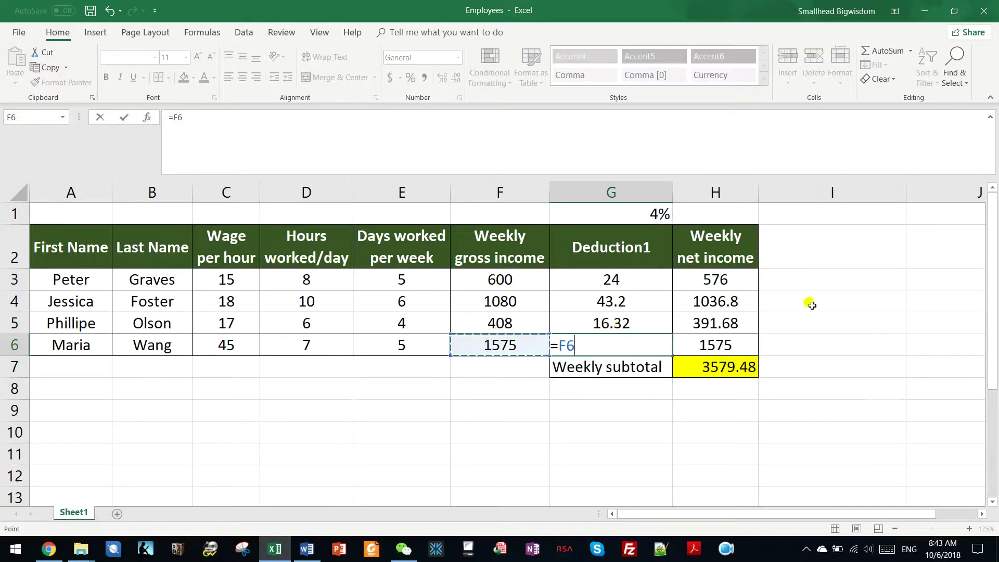
pyautogui.write('*g1')
pyautogui.press('Return')
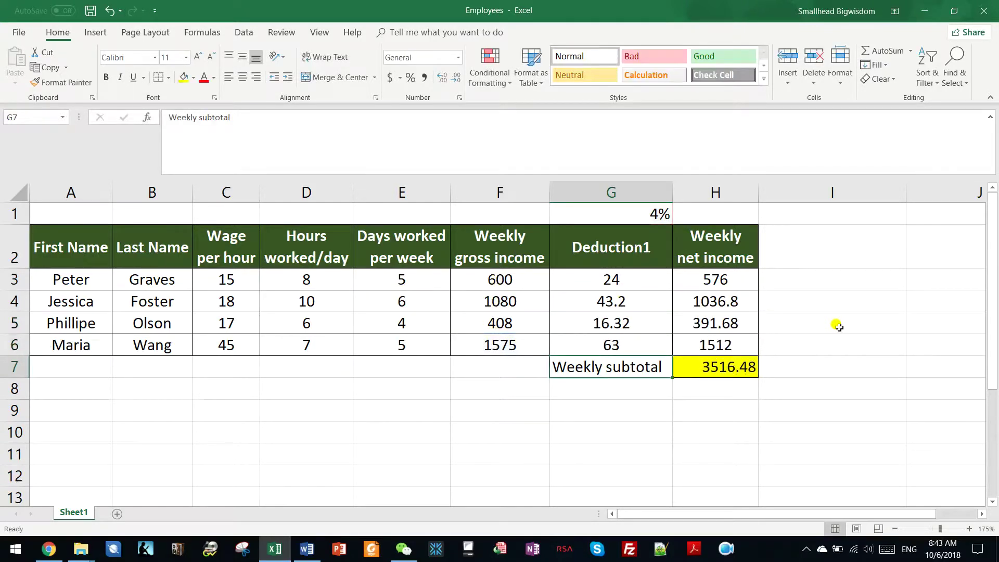
pyautogui.click(660, 352)
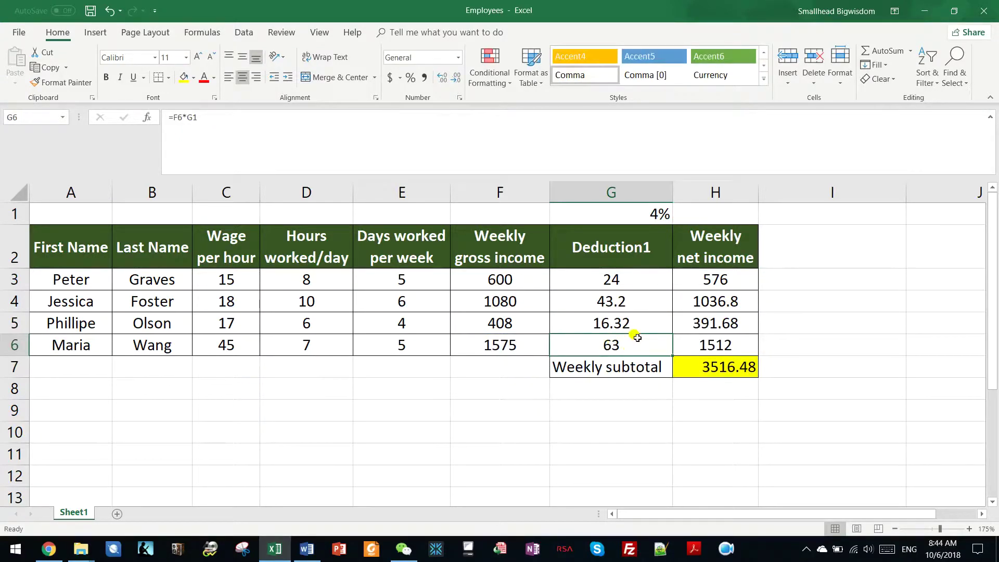
pyautogui.click(608, 302)
# - Copy the whole table with its rate cell, A1:H7, and paste the copy starting at cell A10
pyautogui.moveTo(87, 258); pyautogui.dragTo(723, 367)
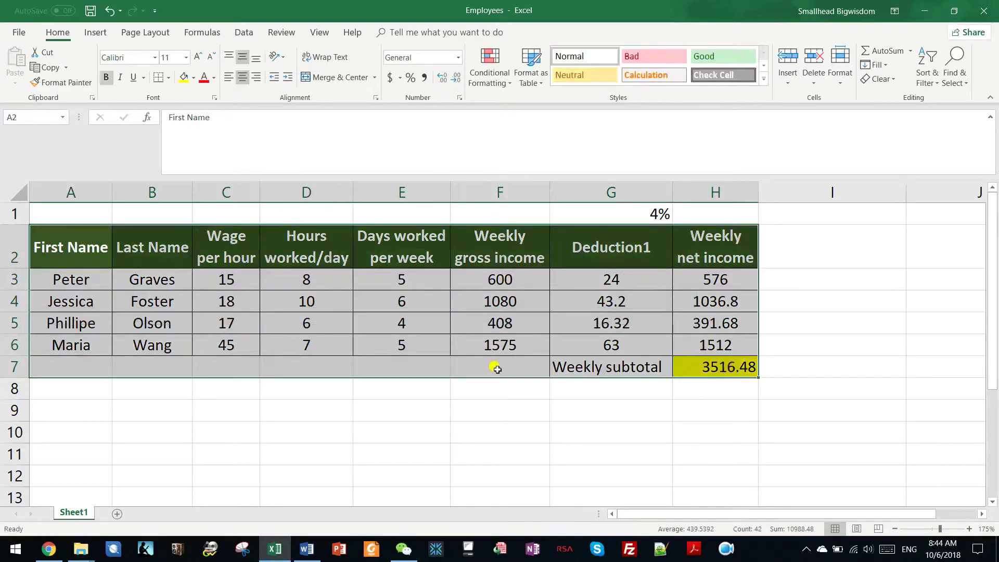
pyautogui.keyDown('ctrl'); pyautogui.scroll(-2, 497, 358); pyautogui.keyUp('ctrl')
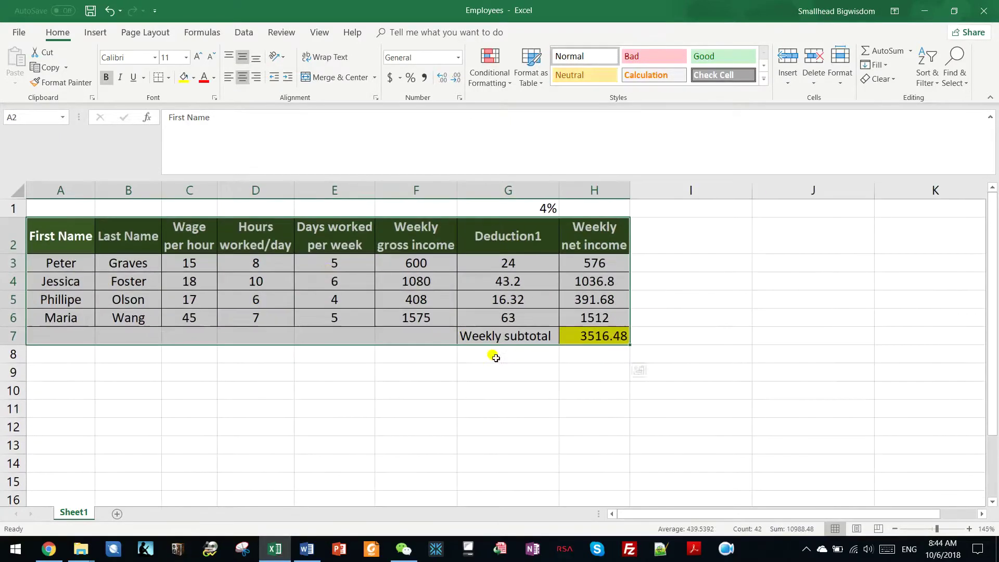
pyautogui.click(65, 207)
pyautogui.moveTo(65, 207); pyautogui.dragTo(594, 337)
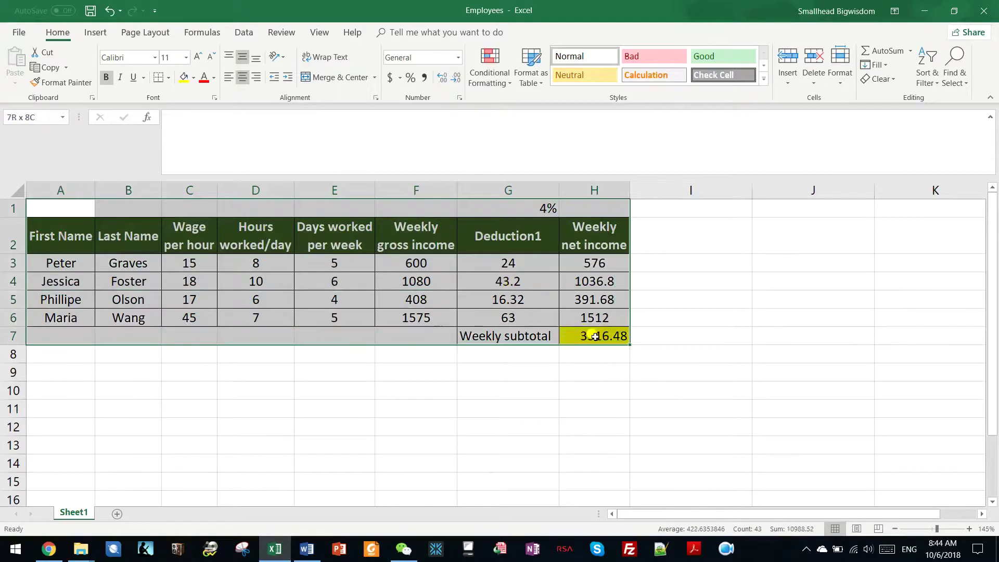
pyautogui.keyDown('ctrl'); pyautogui.scroll(-1, 494, 322); pyautogui.keyUp('ctrl')
pyautogui.hotkey('ctrl', 'c')
pyautogui.click(56, 363)
pyautogui.press('Return')
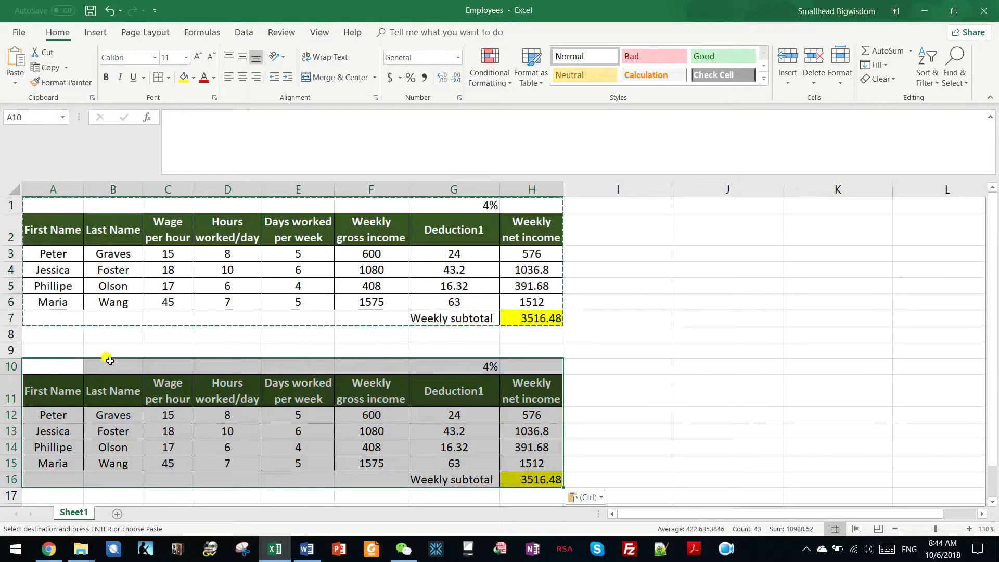
pyautogui.click(159, 332)
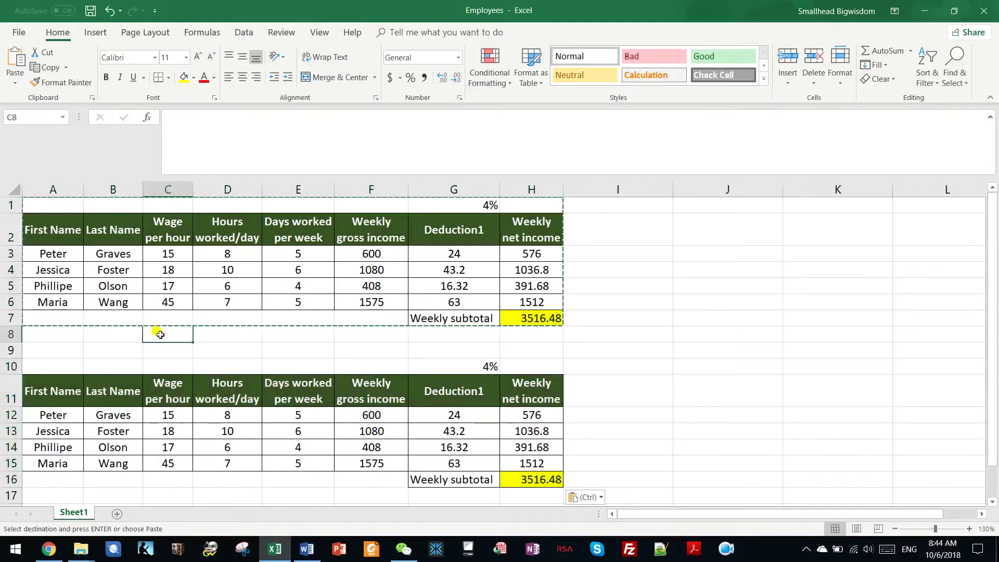
# - Clear the Deduction1 formulas in G13:G15 of the copied table
pyautogui.click(466, 365)
pyautogui.click(456, 415)
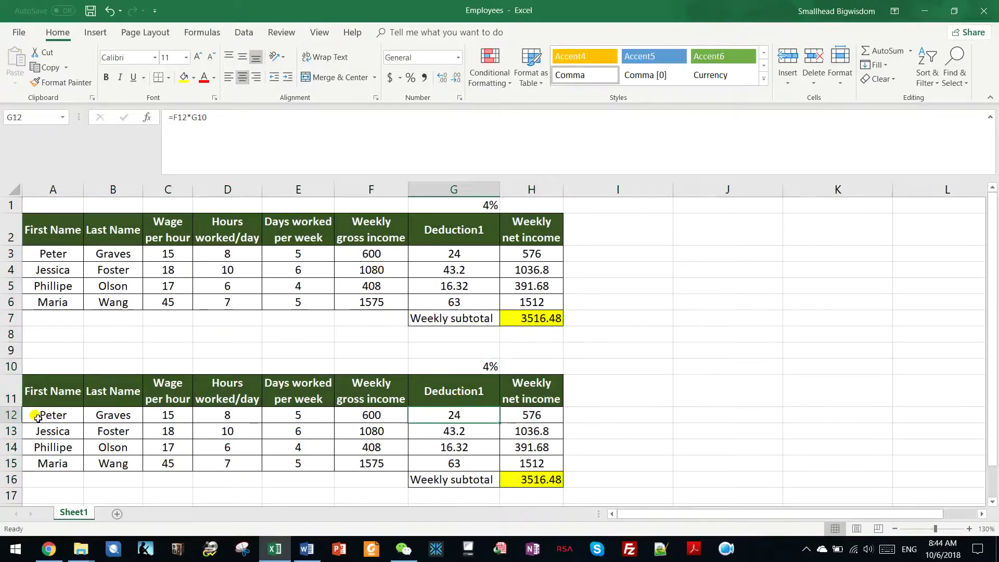
pyautogui.click(456, 429)
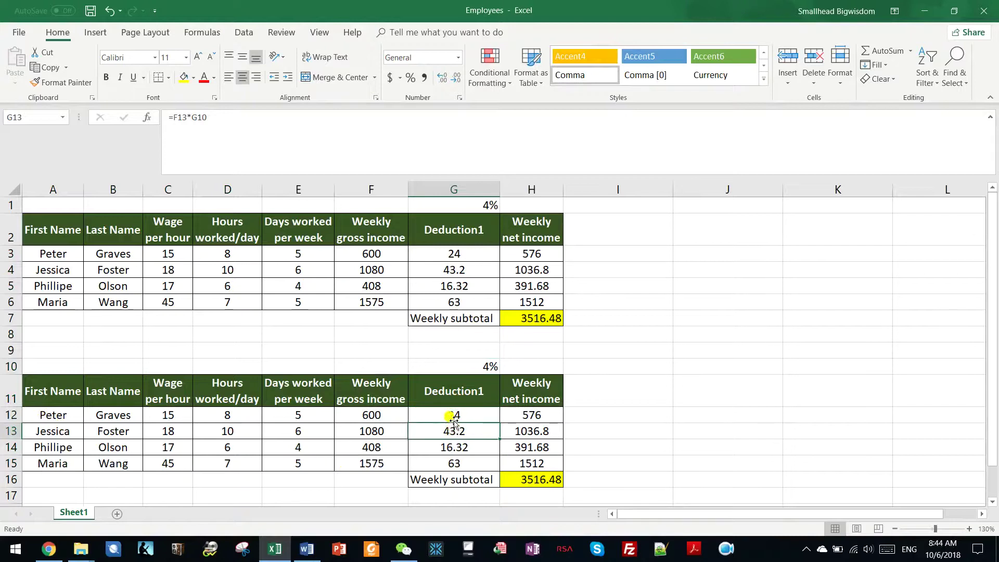
pyautogui.moveTo(456, 431); pyautogui.dragTo(458, 462)
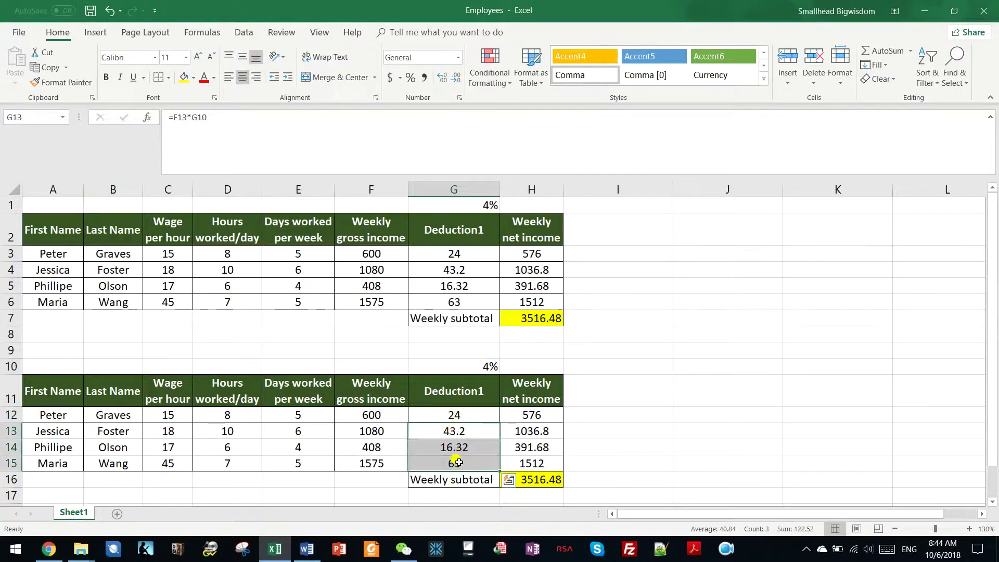
pyautogui.press('Delete')
# - Fill the formula in G12 down to G15 and check which cells each filled formula references
pyautogui.click(466, 416)
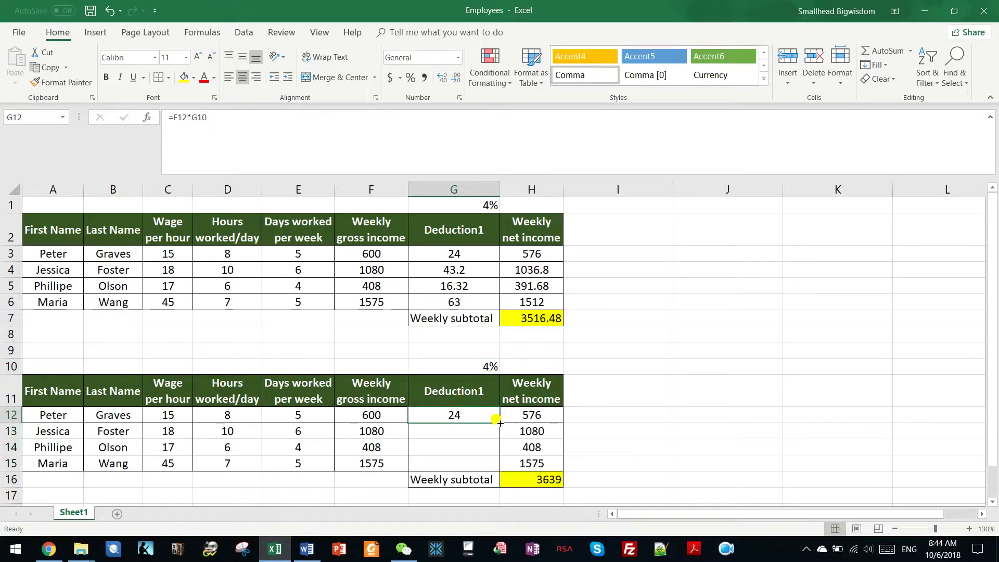
pyautogui.moveTo(500, 422); pyautogui.dragTo(493, 463)
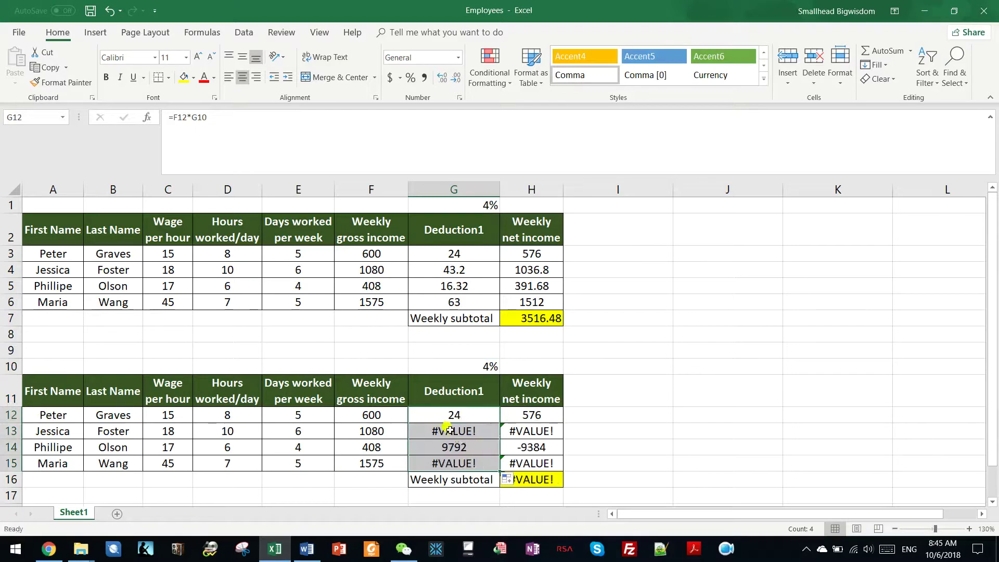
pyautogui.click(448, 431)
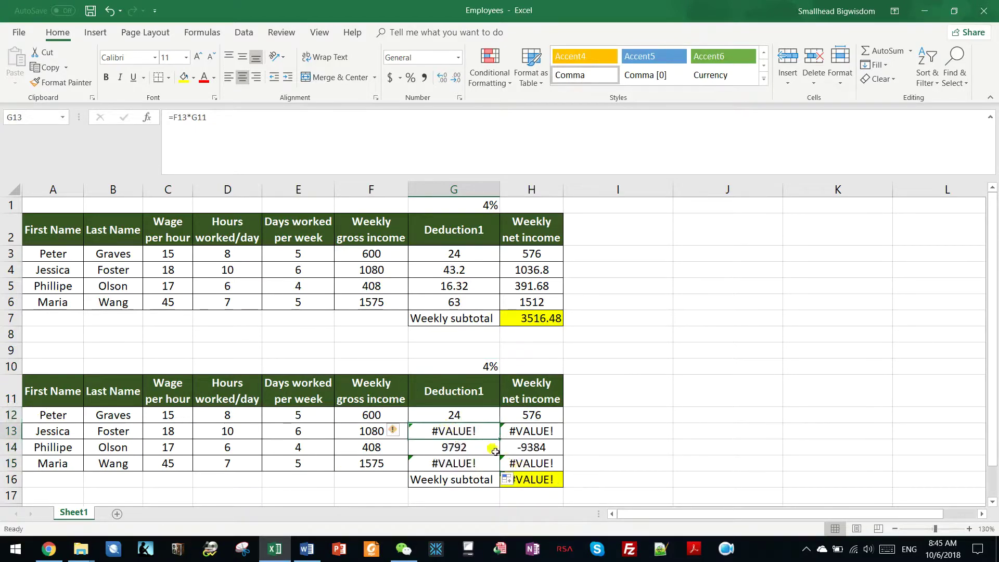
pyautogui.click(457, 415)
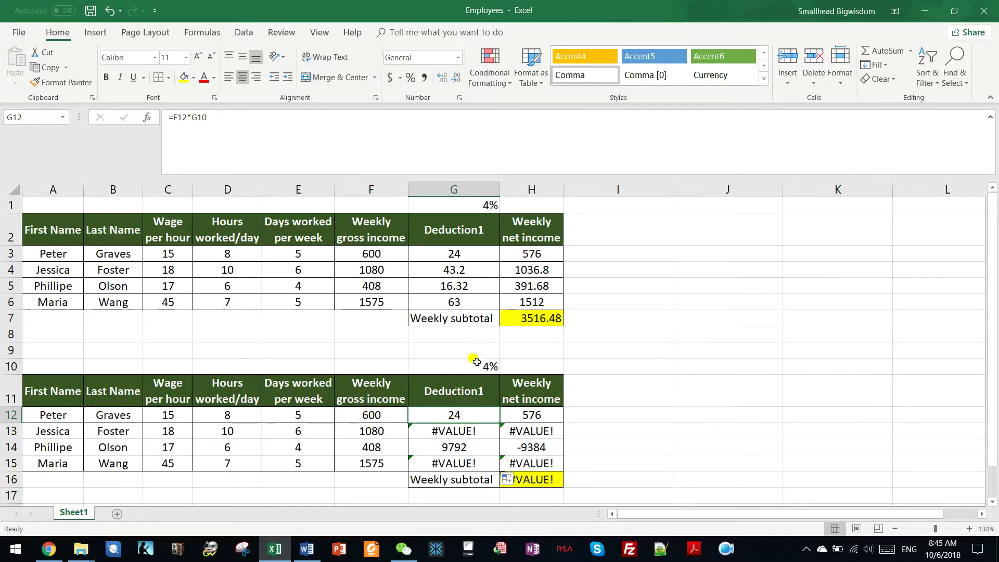
pyautogui.click(468, 432)
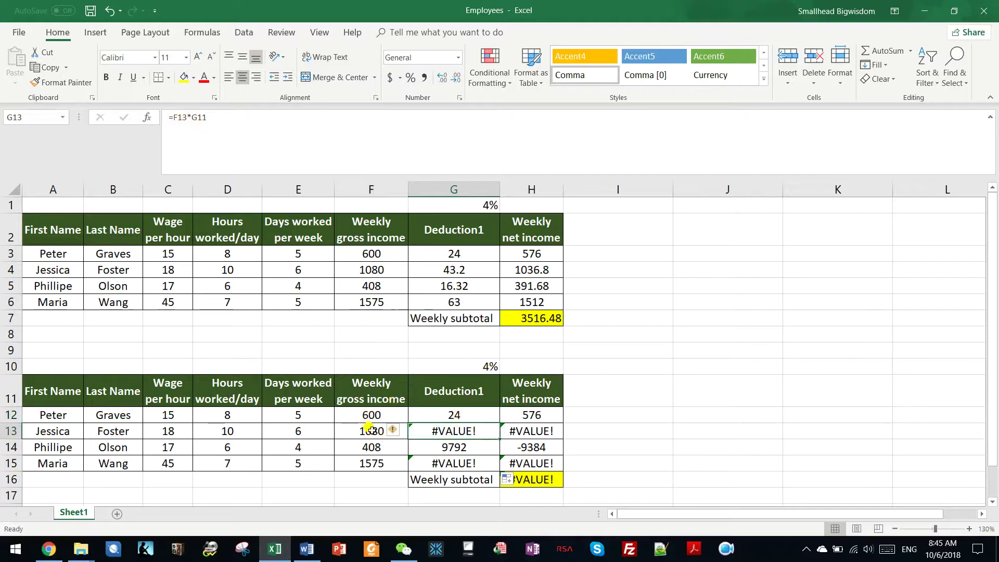
pyautogui.click(456, 392)
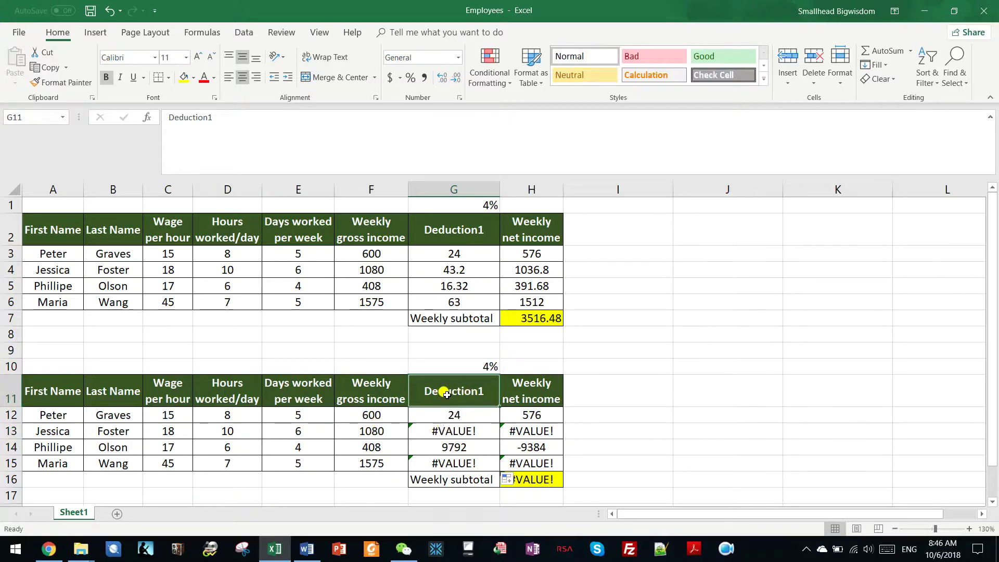
pyautogui.click(458, 448)
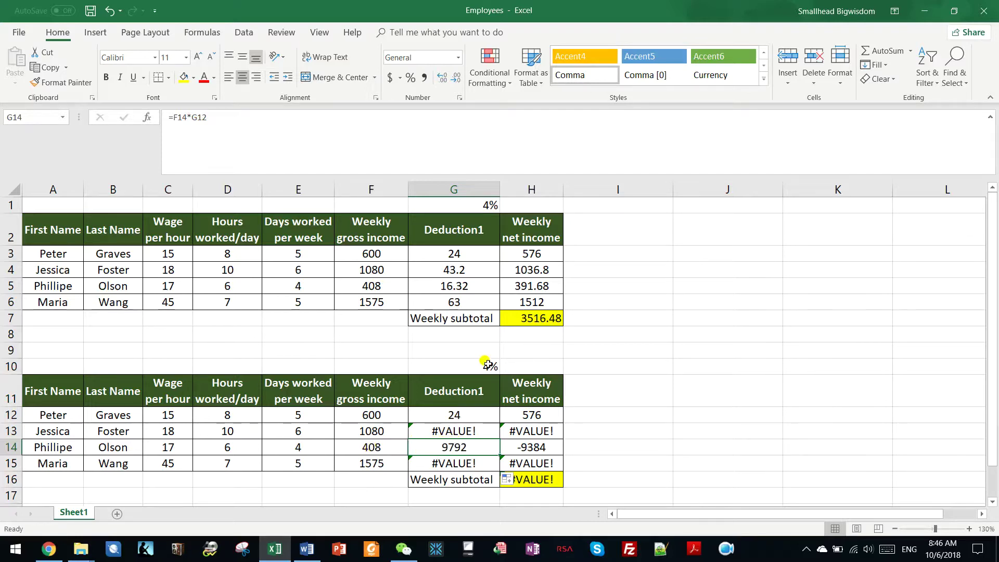
pyautogui.click(443, 462)
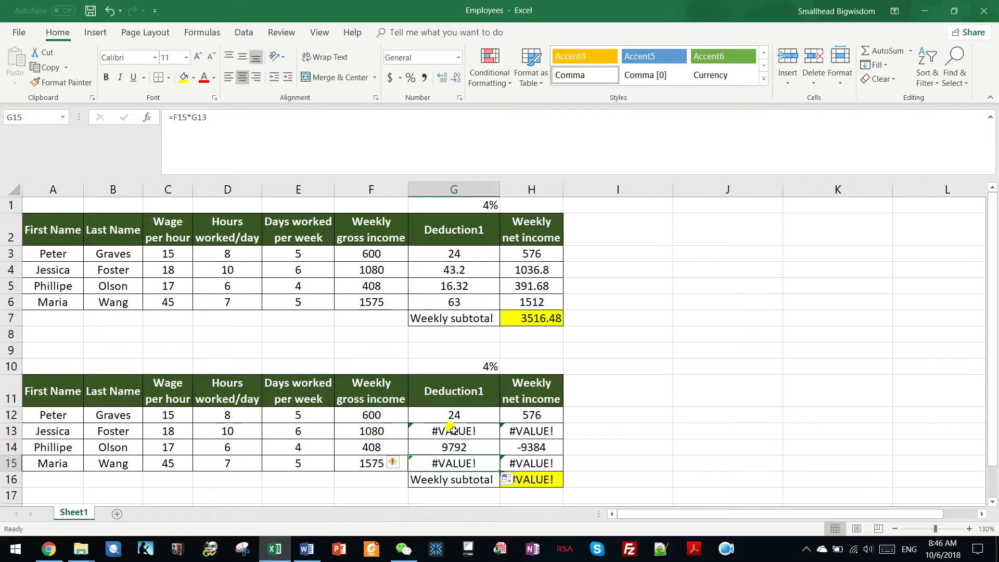
# - Clear the filled cells G13:G15 and change the formula in G12 to =F12*$G$10
pyautogui.moveTo(454, 431); pyautogui.dragTo(450, 458)
pyautogui.press('Delete')
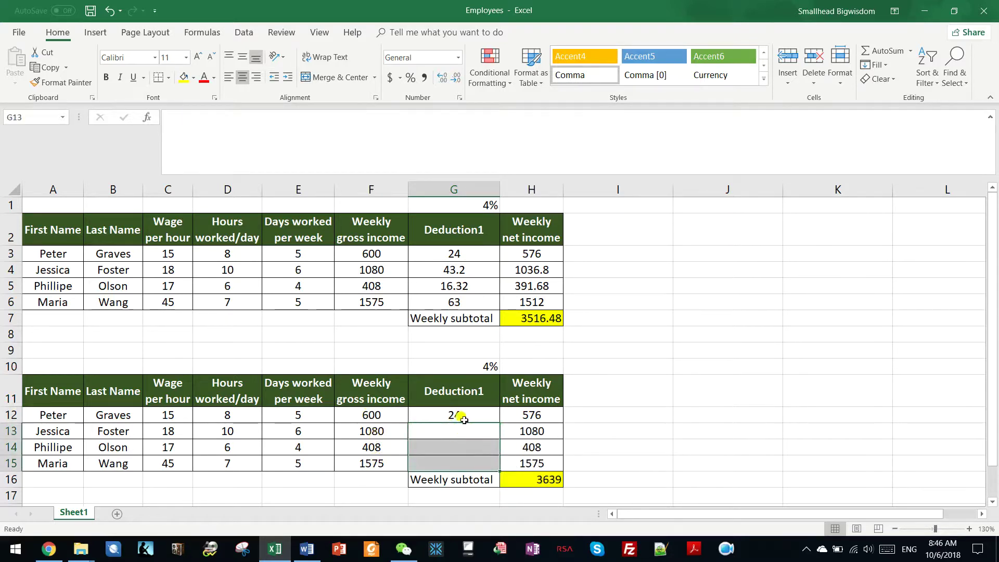
pyautogui.click(464, 419)
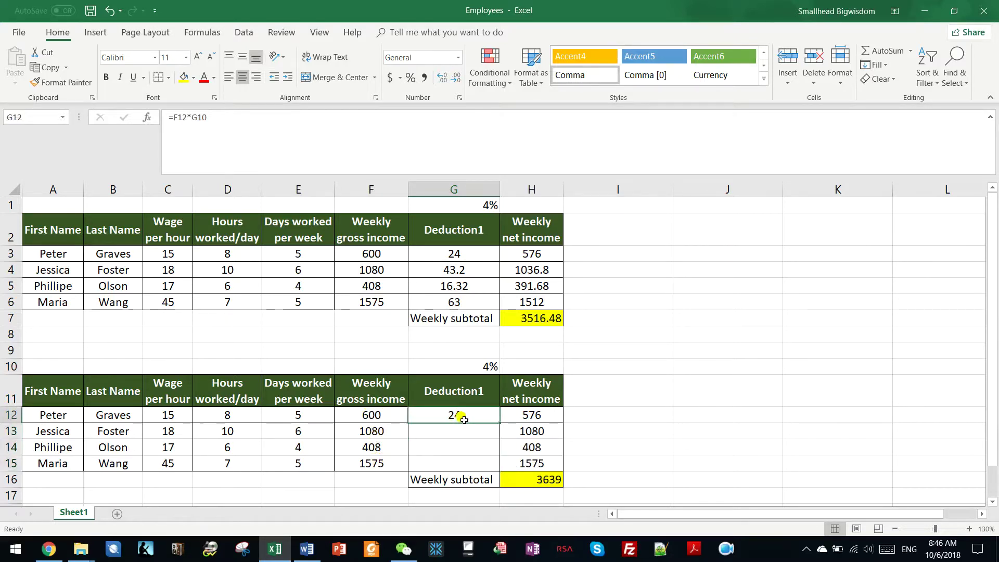
pyautogui.click(198, 120)
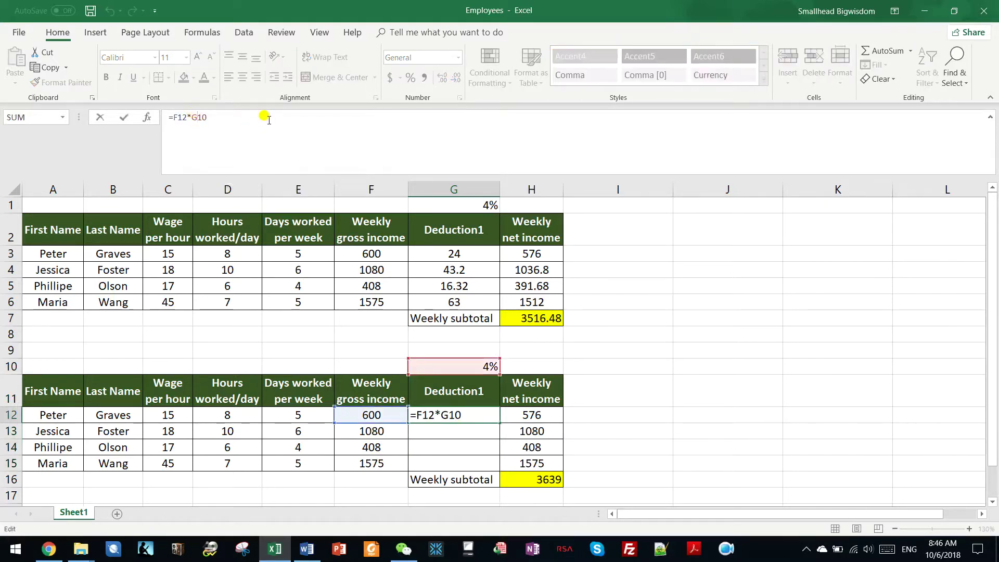
pyautogui.write('$')
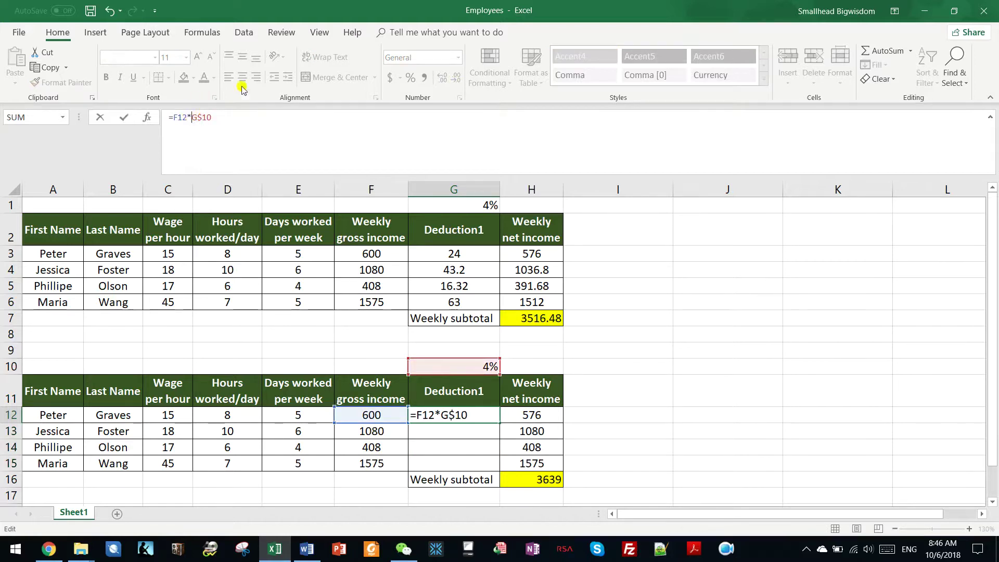
pyautogui.write('$')
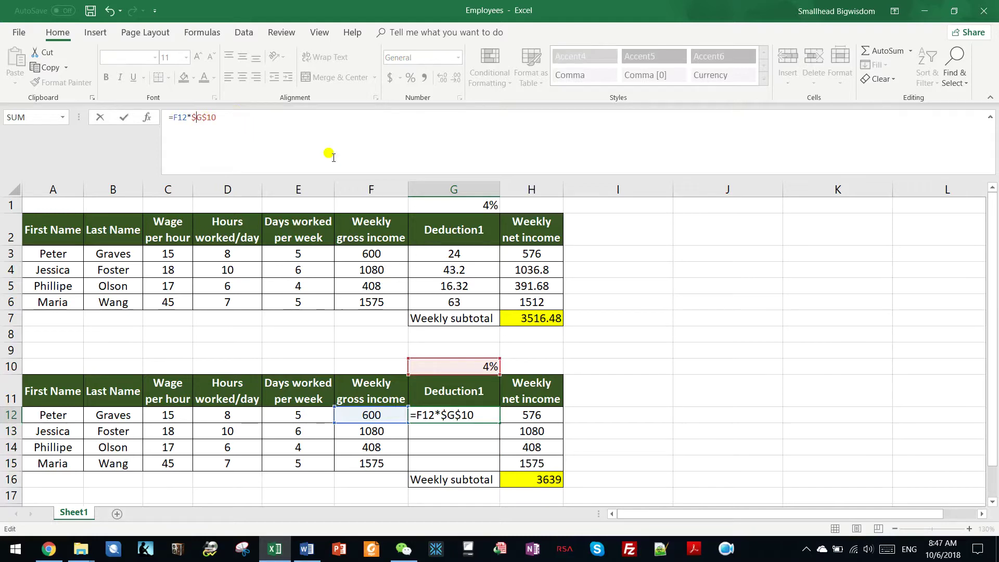
pyautogui.press('Return')
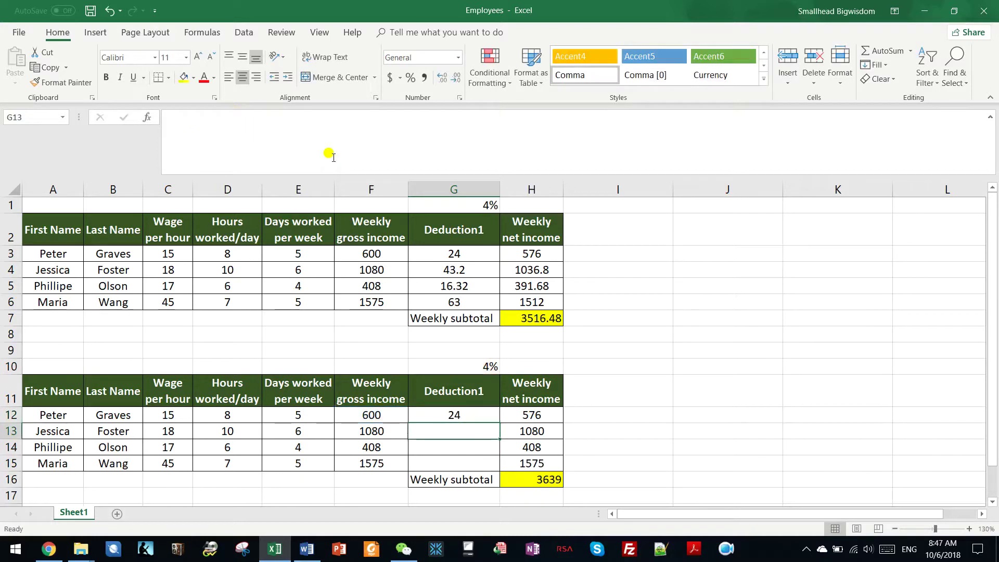
# - Fill the Deduction1 formula in G12 down to G15 and inspect the filled formulas
pyautogui.click(465, 415)
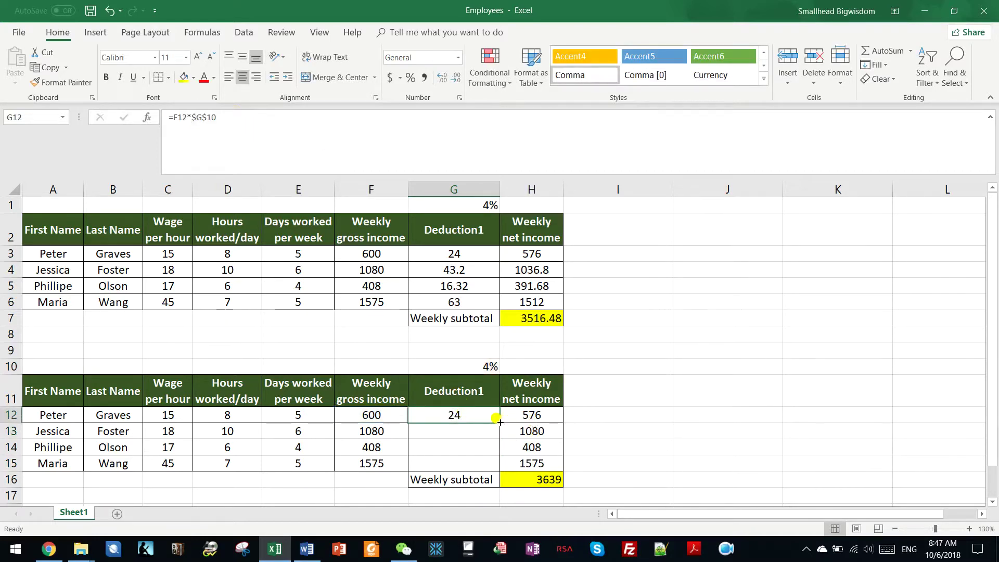
pyautogui.moveTo(500, 422); pyautogui.dragTo(492, 463)
pyautogui.click(457, 434)
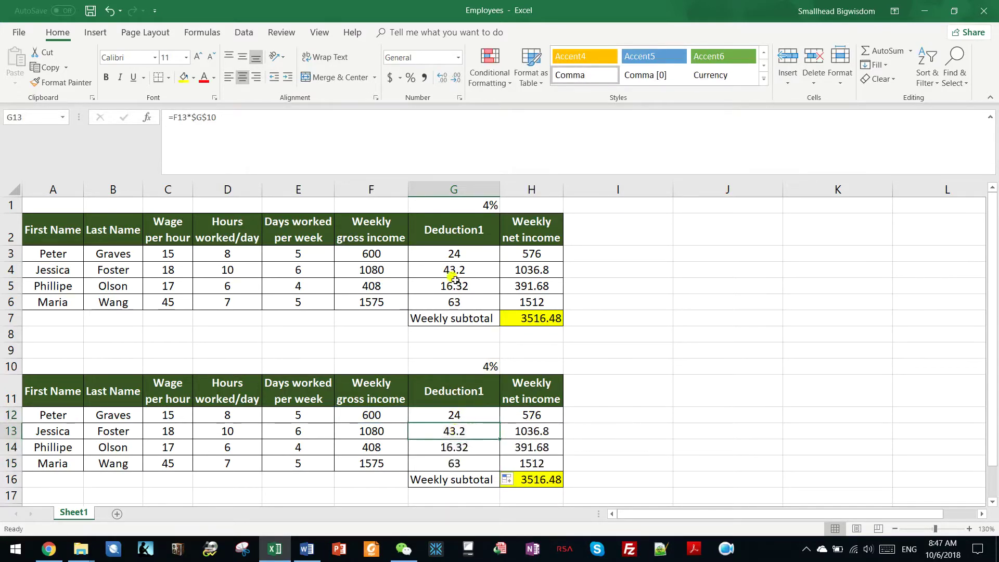
pyautogui.click(466, 446)
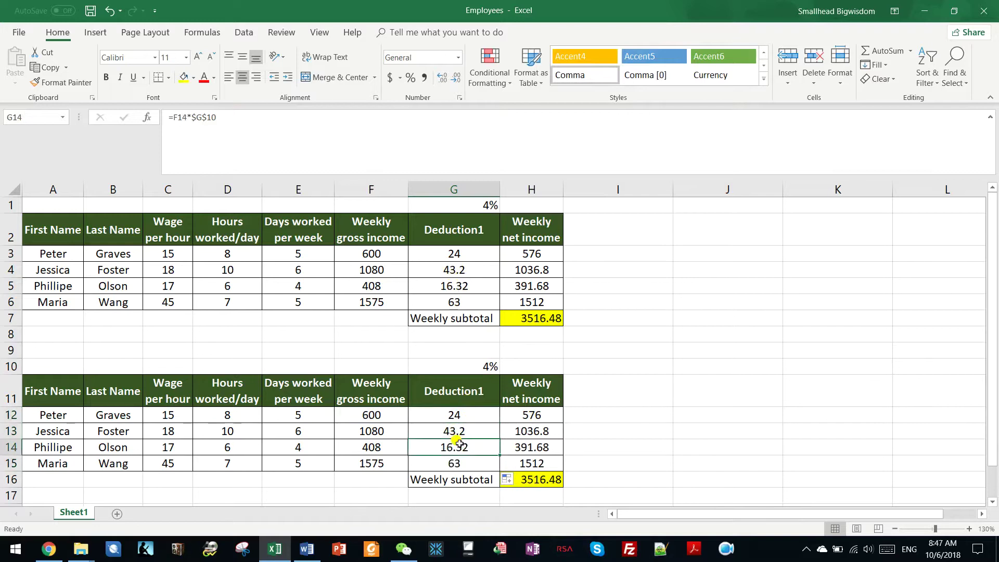
pyautogui.click(455, 462)
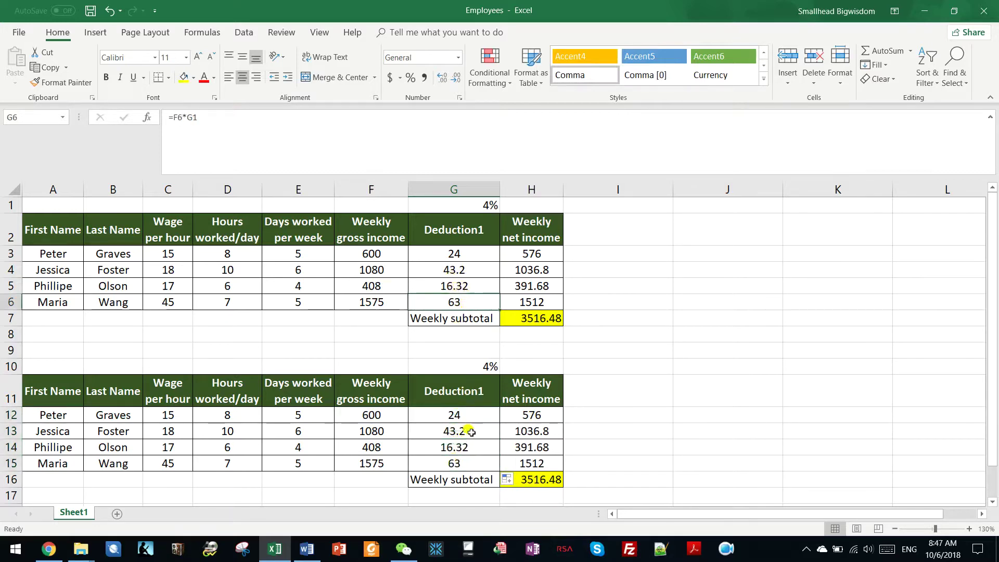
# - Examine which income and rate cells the Deduction1 formulas G12:G15 in the copied table reference
pyautogui.click(460, 416)
pyautogui.click(453, 431)
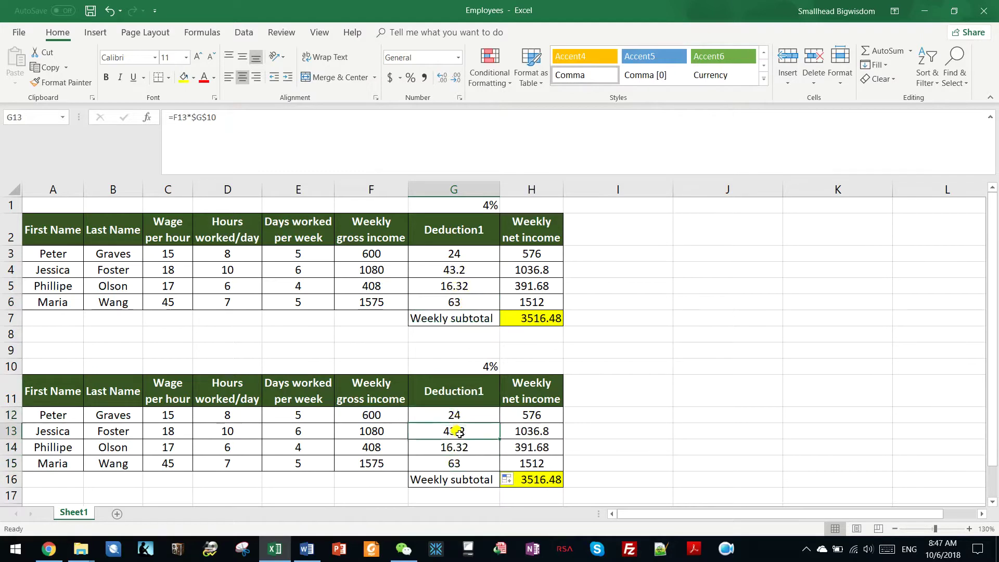
pyautogui.click(378, 433)
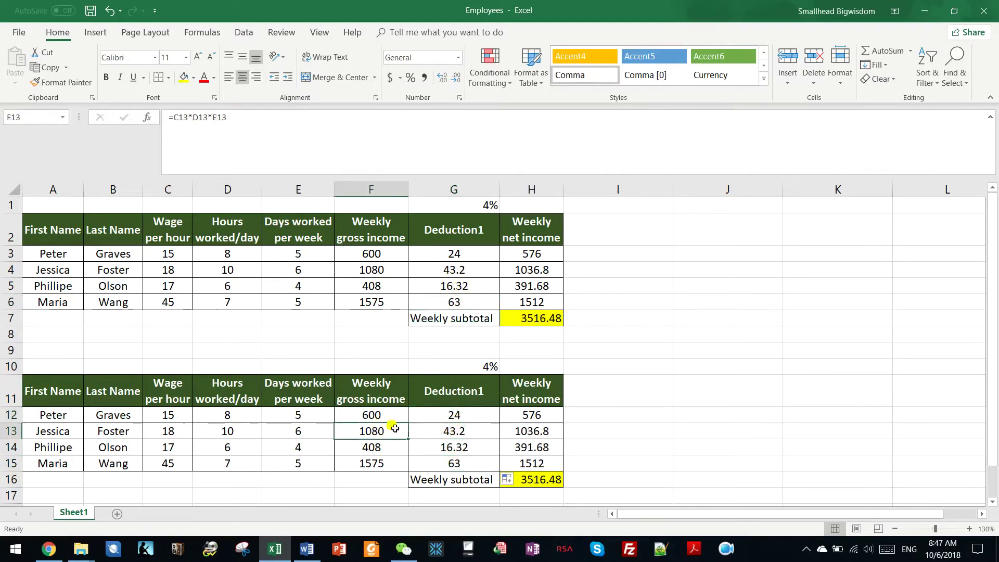
pyautogui.click(454, 415)
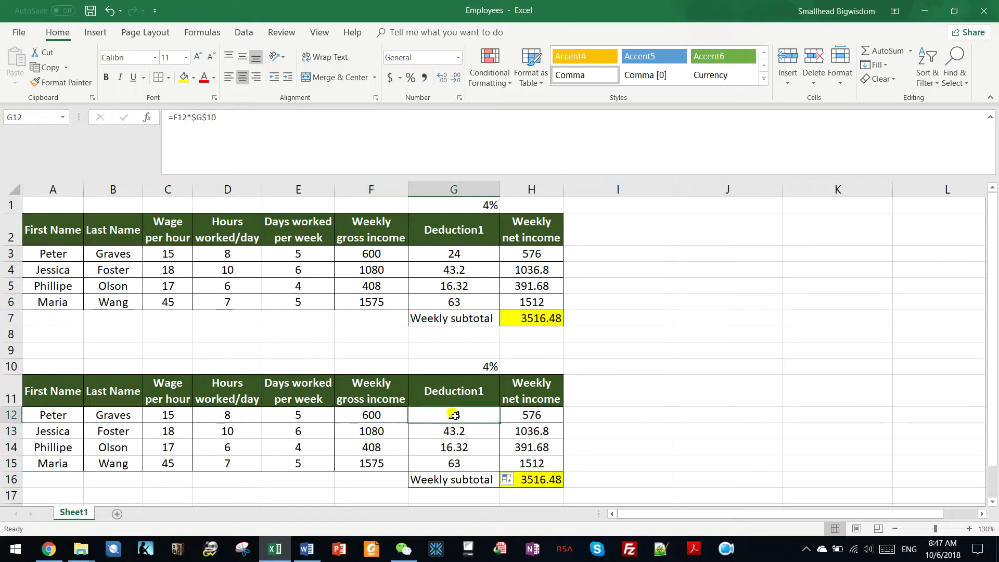
pyautogui.click(482, 367)
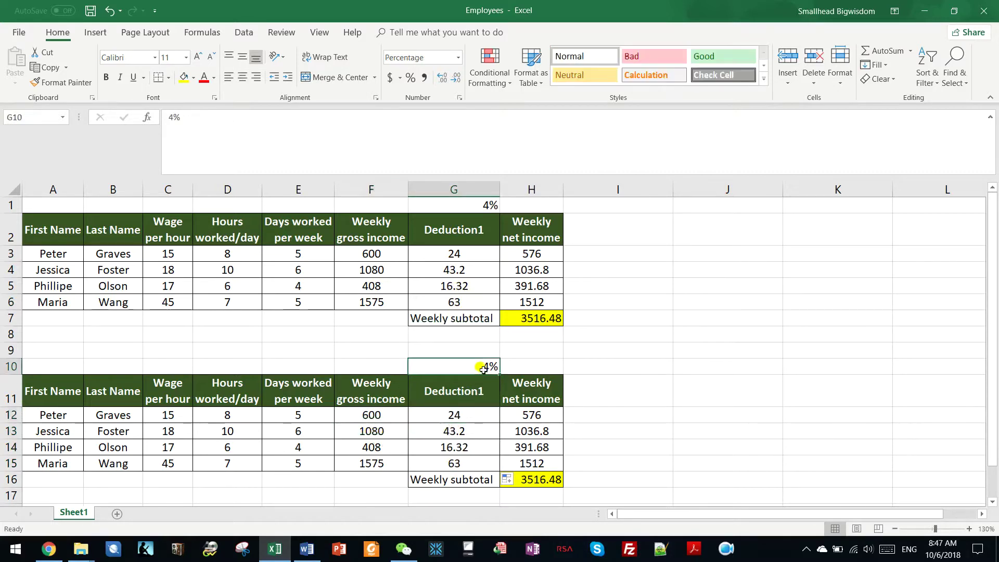
pyautogui.click(454, 416)
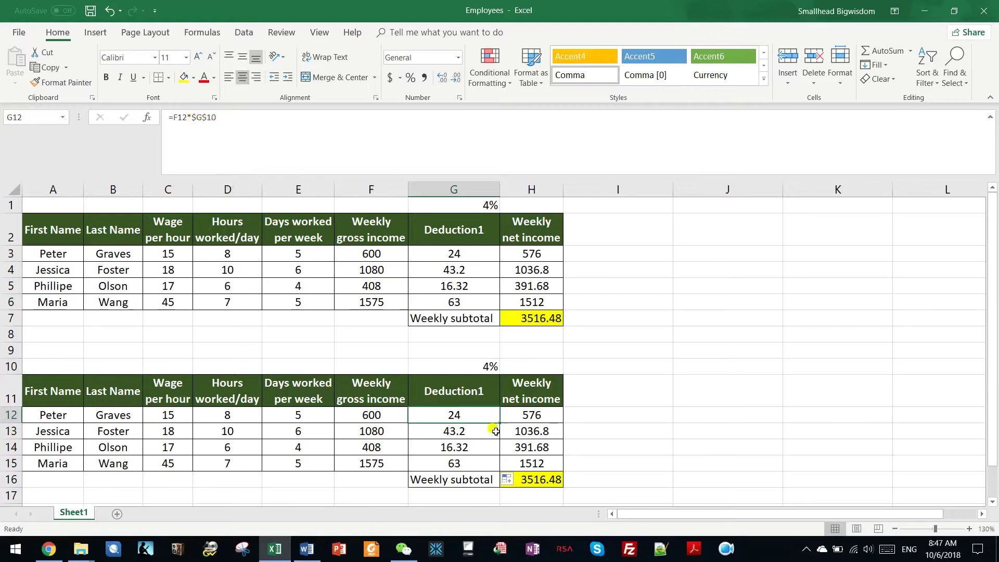
pyautogui.click(455, 430)
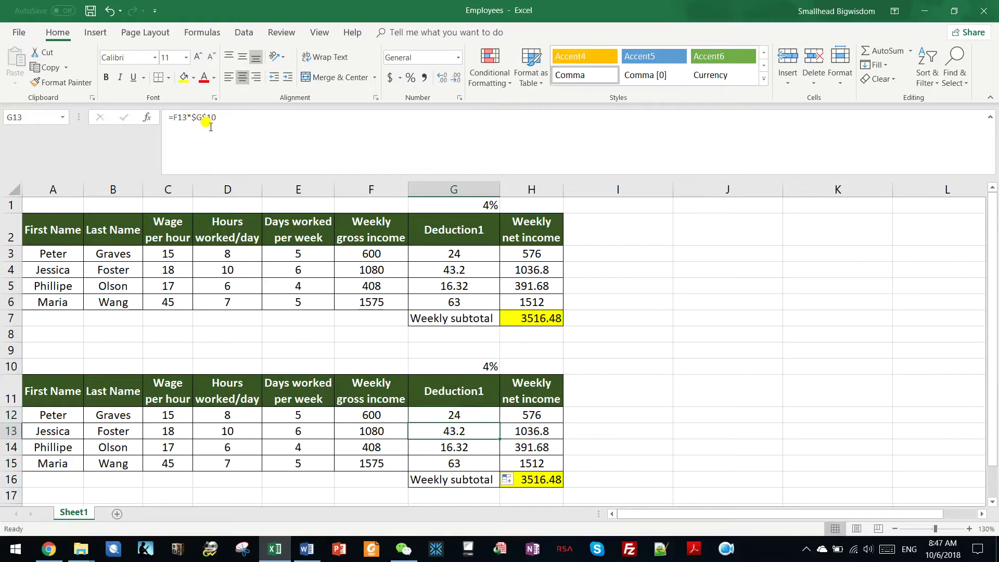
pyautogui.click(450, 445)
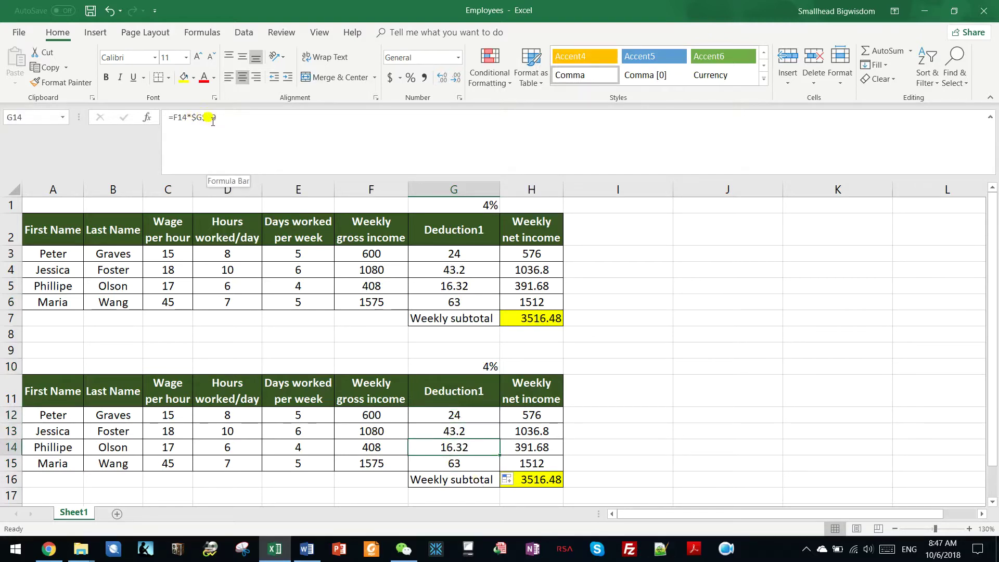
pyautogui.click(451, 461)
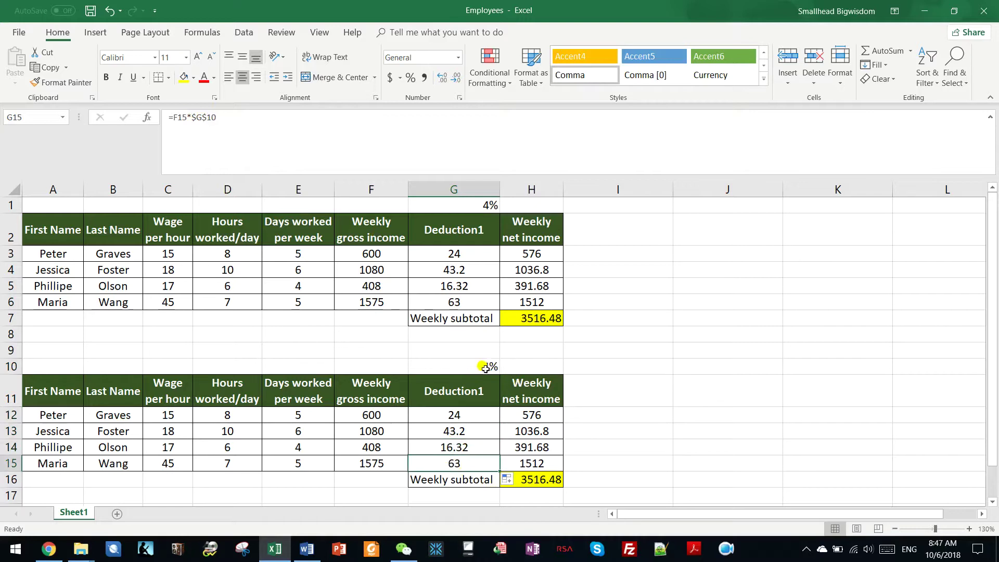
pyautogui.click(489, 366)
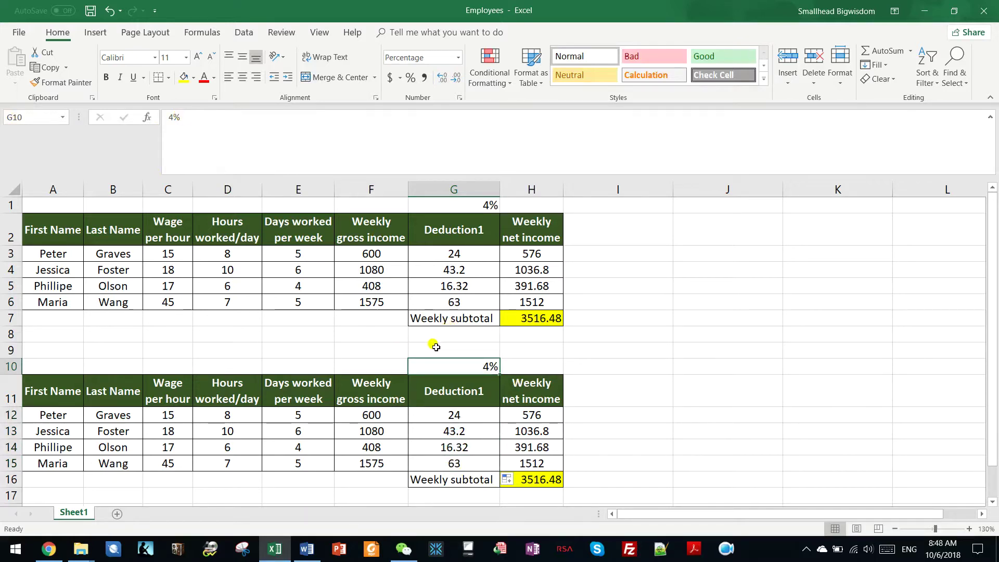
# - Change the Deduction1 formula in G3 of the original table to =F3*$G$1
pyautogui.scroll(2, 436, 347)
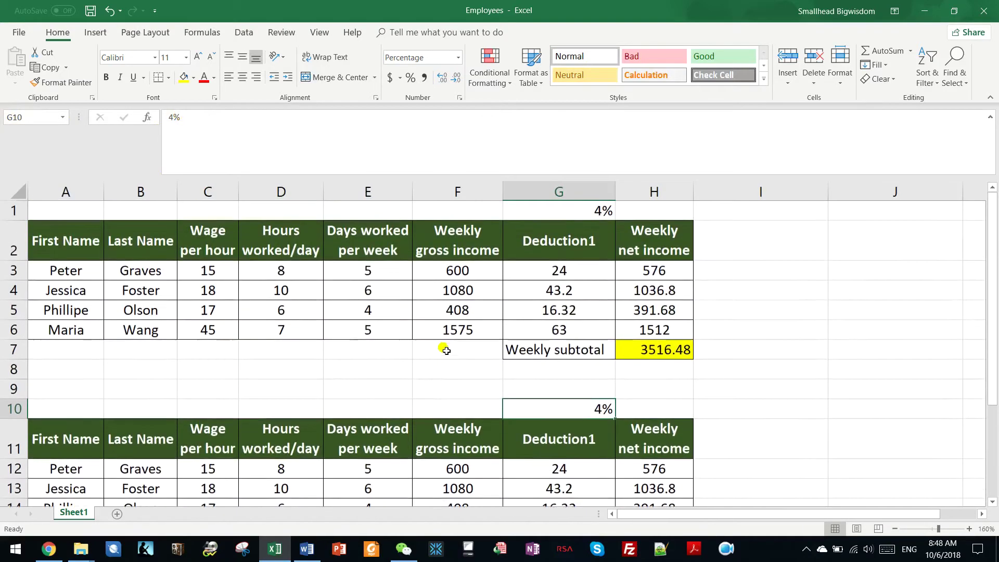
pyautogui.click(558, 273)
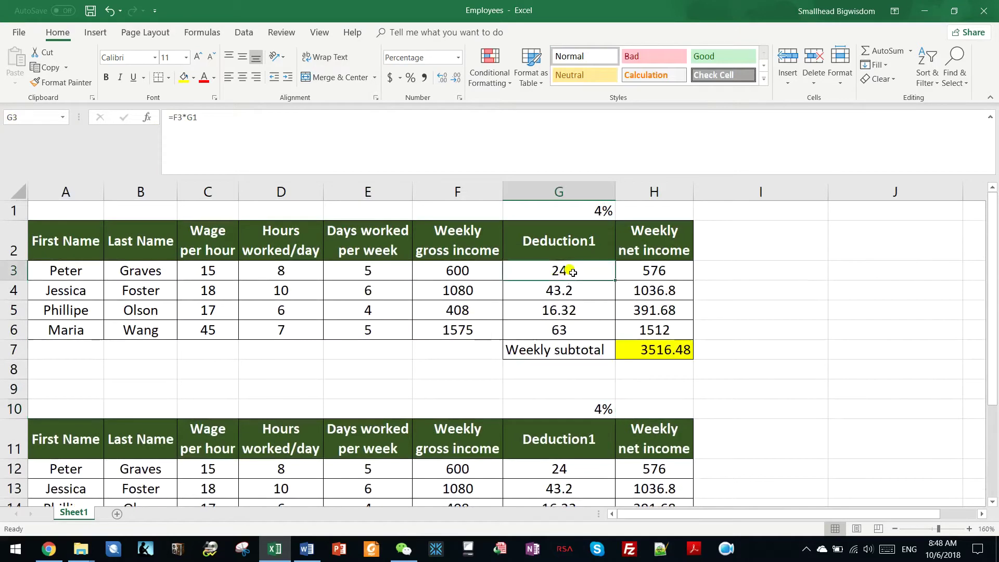
pyautogui.click(186, 118)
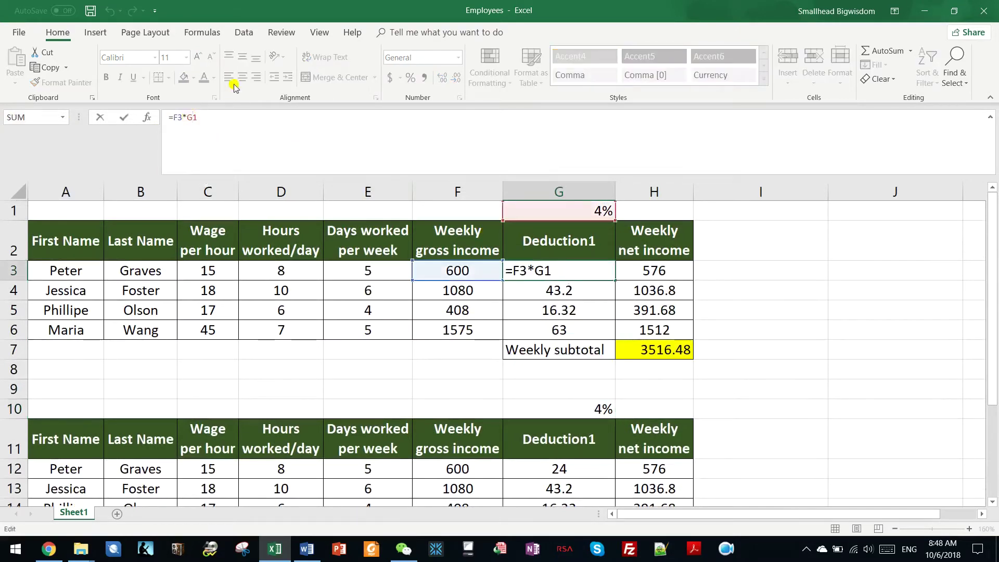
pyautogui.write('$')
pyautogui.press('Right')
pyautogui.write('$')
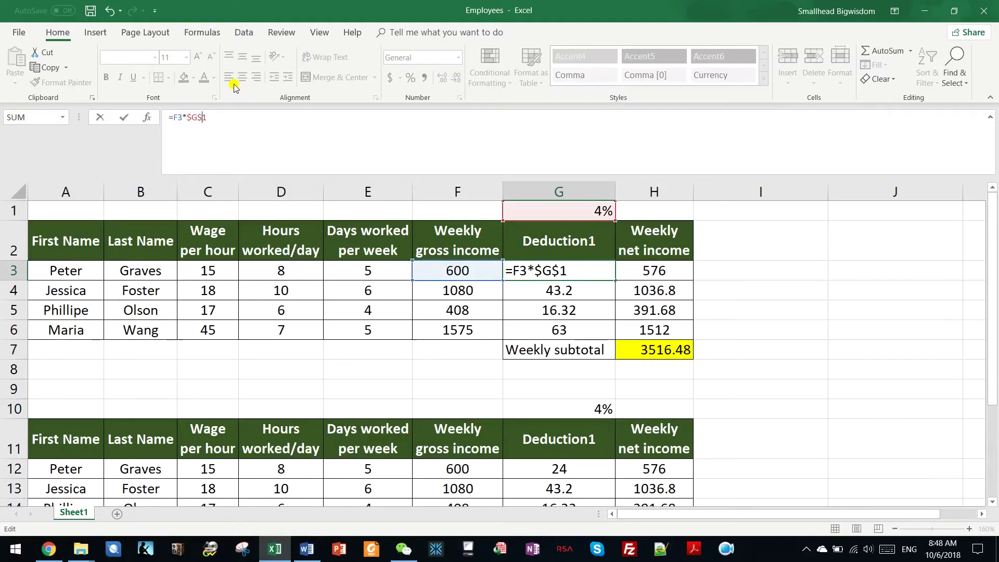
pyautogui.press('Return')
# - Fill the formula in G3 down to G6 and clear the filled cells G4:G6
pyautogui.click(574, 270)
pyautogui.moveTo(614, 279); pyautogui.dragTo(608, 331)
pyautogui.moveTo(573, 286); pyautogui.dragTo(577, 319)
pyautogui.press('Delete')
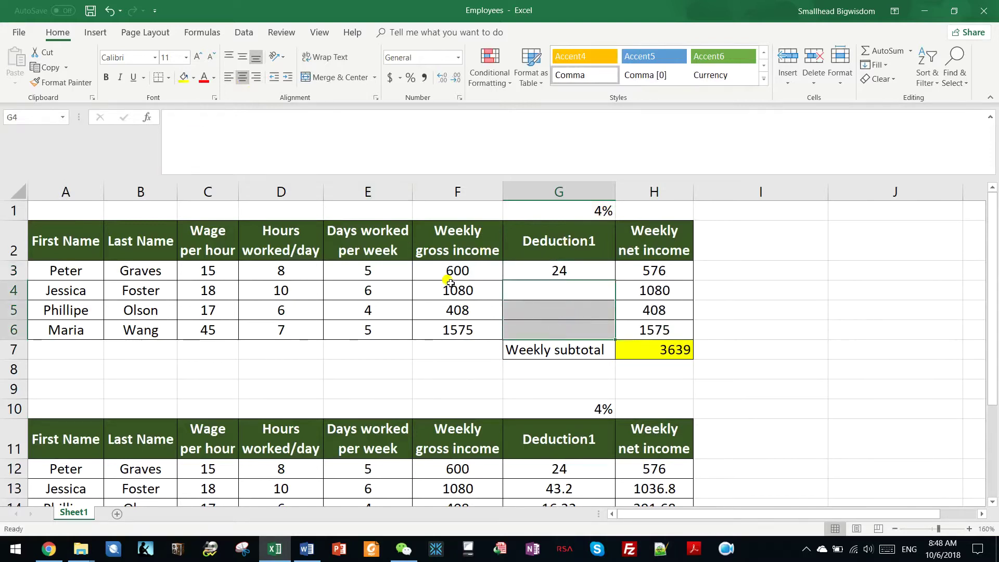
# - Fill the absolute-reference formula in G3 down through G6 and check which rate cell the formulas use
pyautogui.click(572, 271)
pyautogui.moveTo(616, 281); pyautogui.dragTo(603, 329)
pyautogui.click(555, 296)
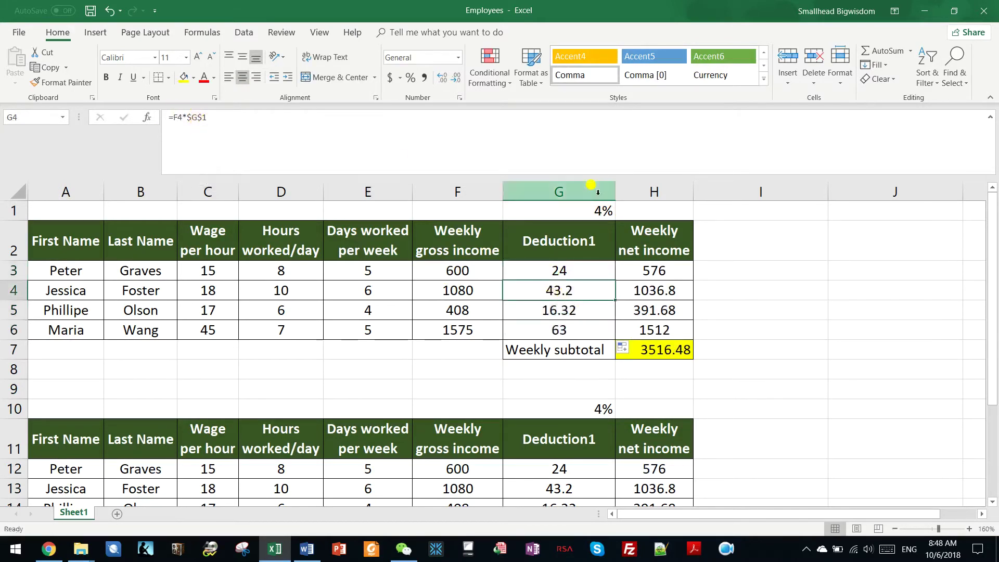
pyautogui.click(601, 211)
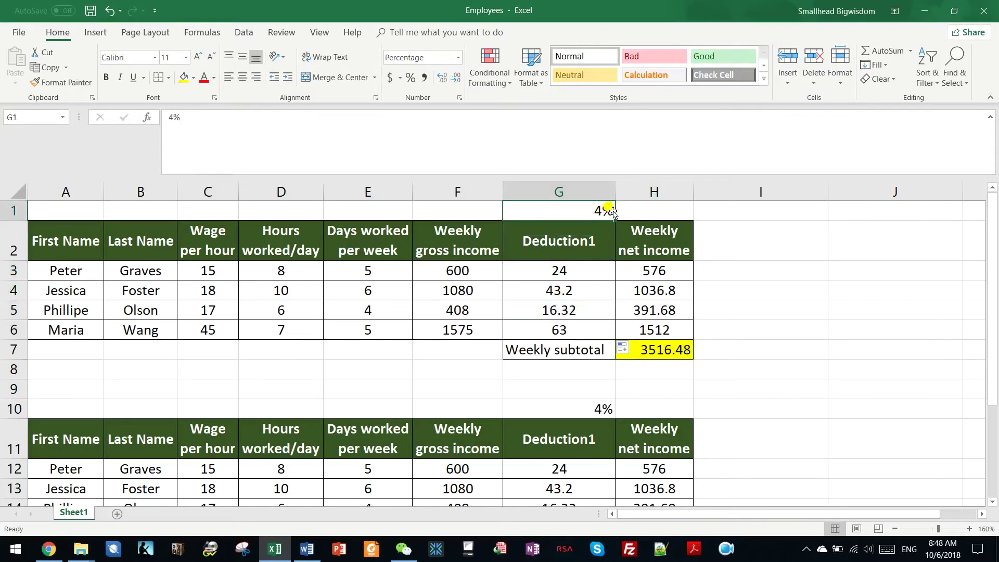
pyautogui.click(575, 310)
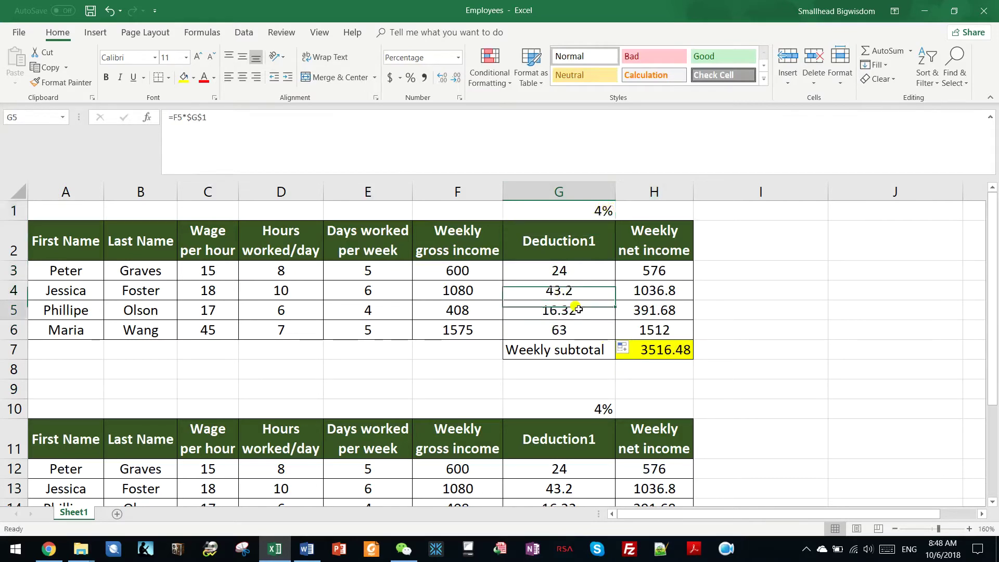
pyautogui.scroll(-1, 579, 316)
pyautogui.scroll(1, 579, 316)
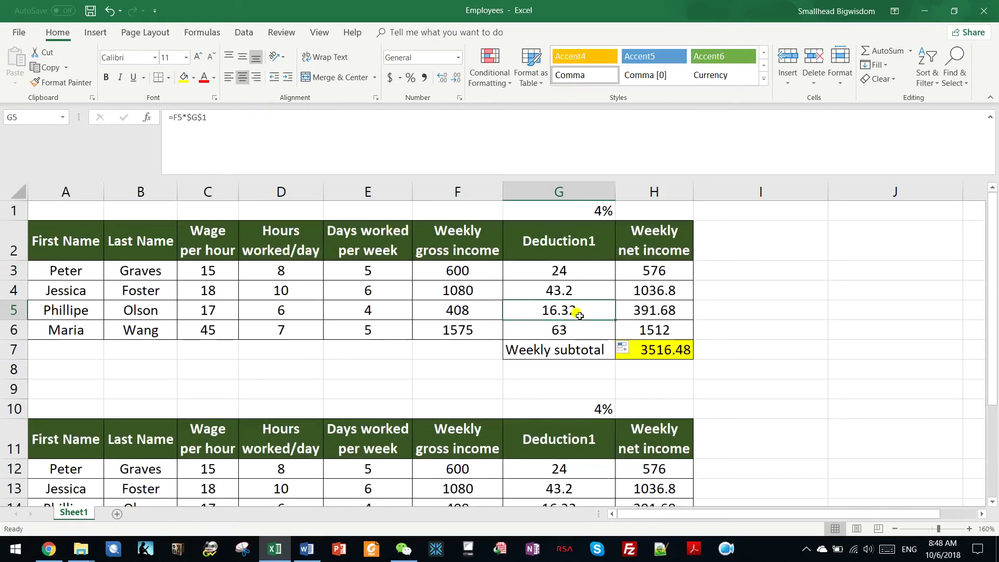
pyautogui.click(575, 268)
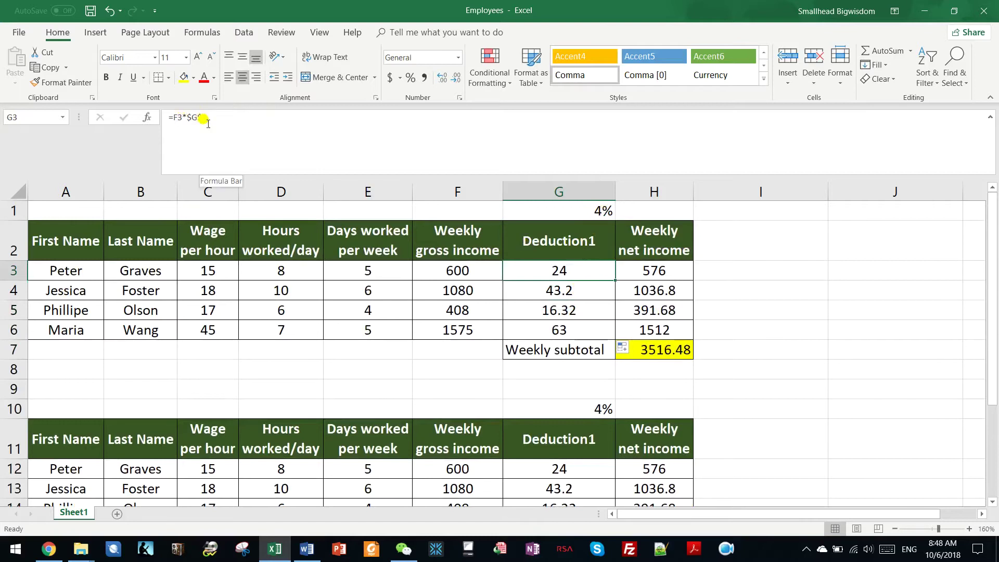
# - Test the rate cell G1 with 5% and with 10% to see how Deduction1 recalculates
pyautogui.click(596, 211)
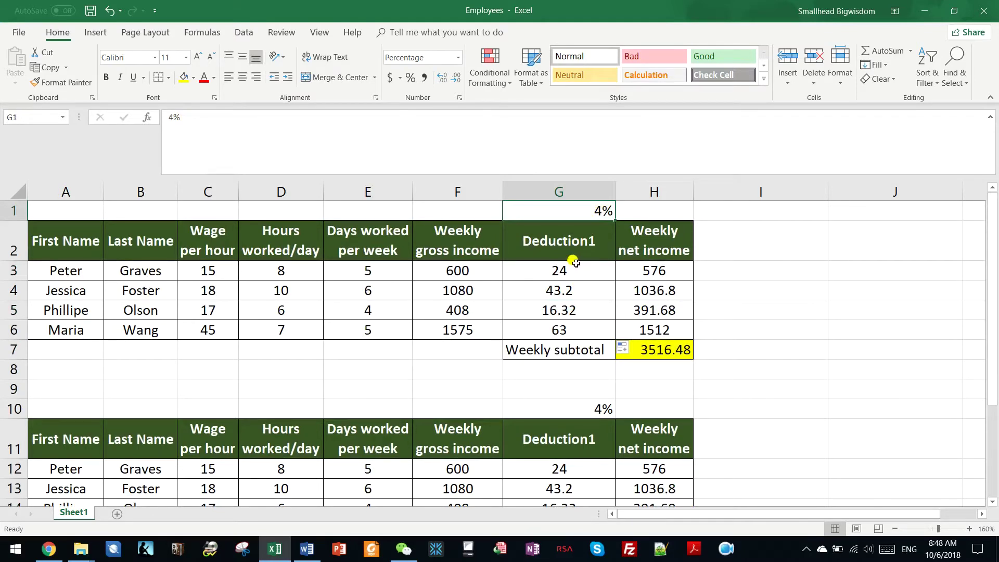
pyautogui.write('5')
pyautogui.press('Return')
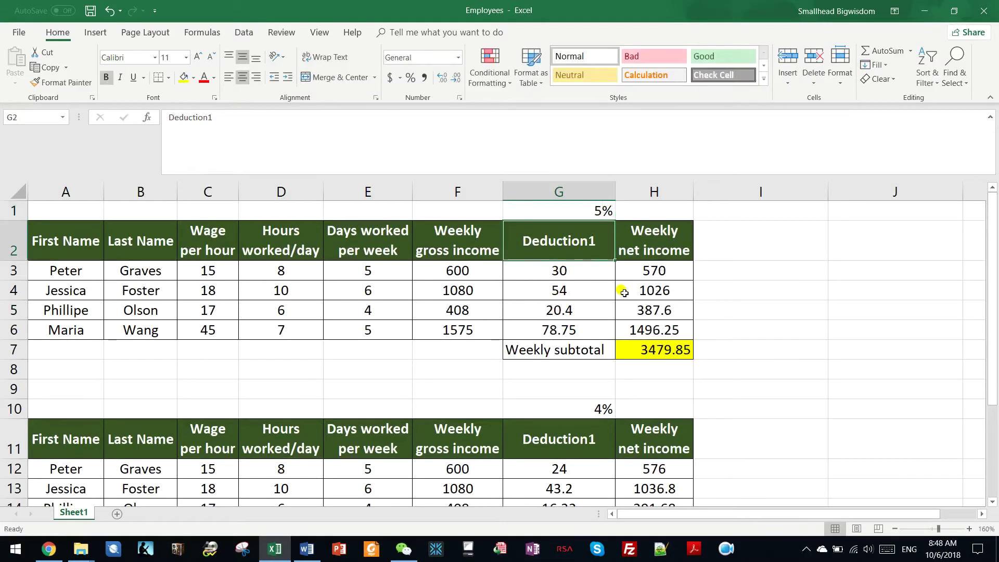
pyautogui.click(560, 270)
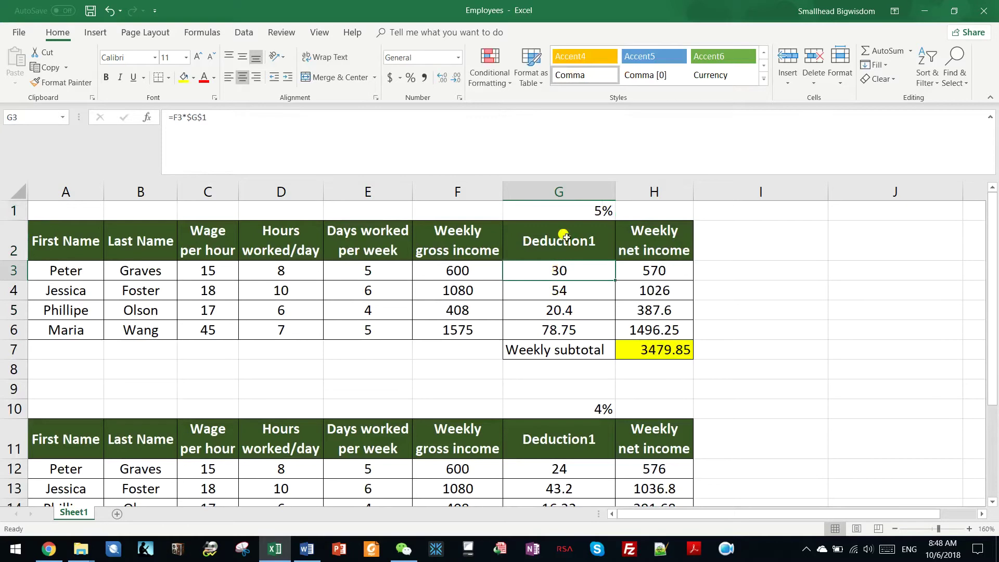
pyautogui.click(598, 208)
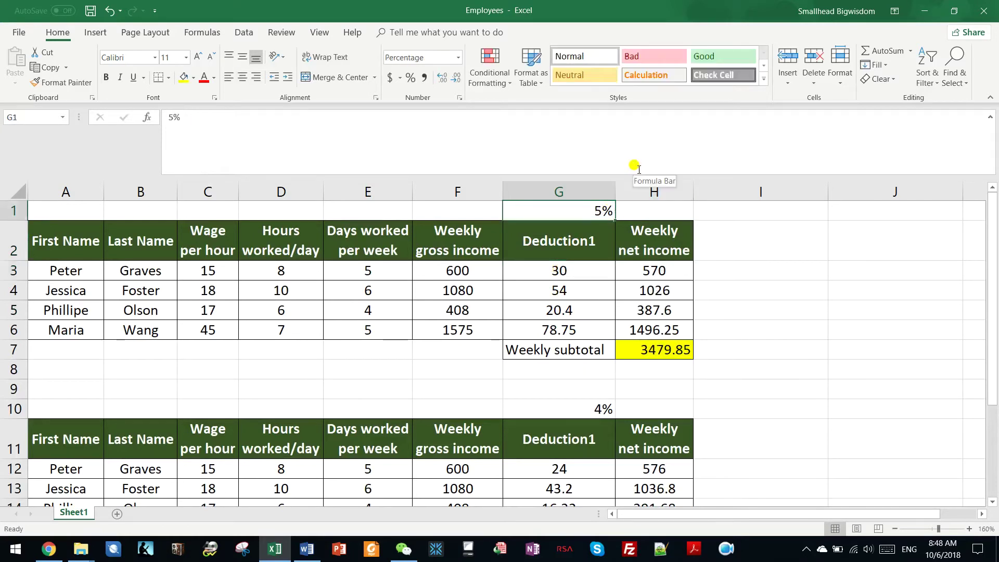
pyautogui.write('10')
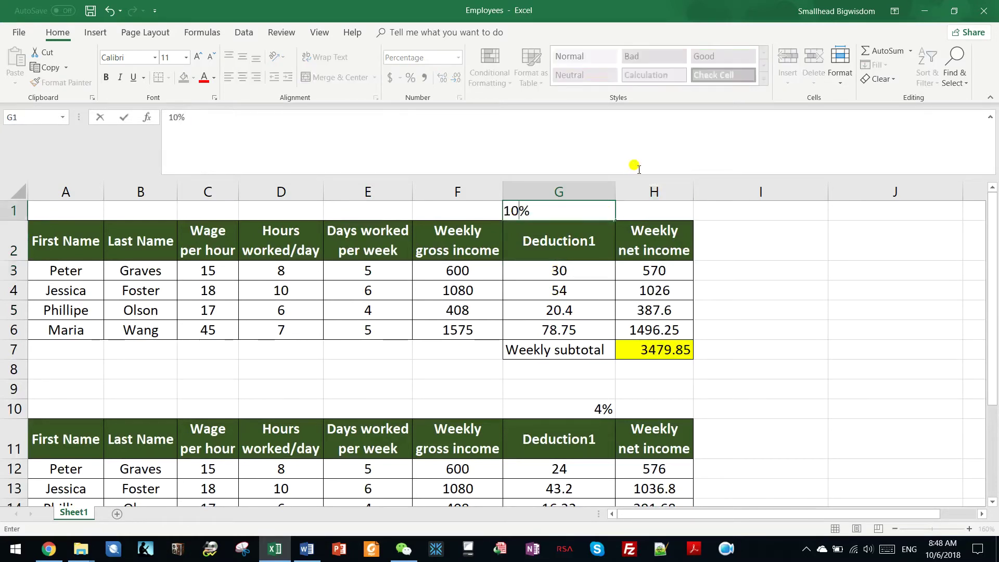
pyautogui.press('Return')
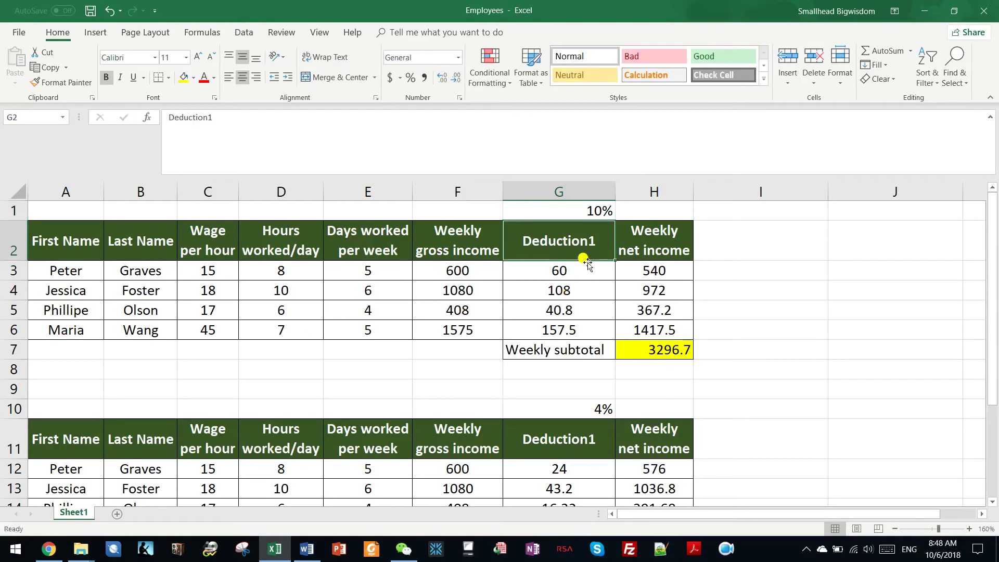
# - Compare the Deduction1 values and formulas of the original and copied tables against their rate cells
pyautogui.scroll(-2, 567, 471)
pyautogui.scroll(1, 572, 417)
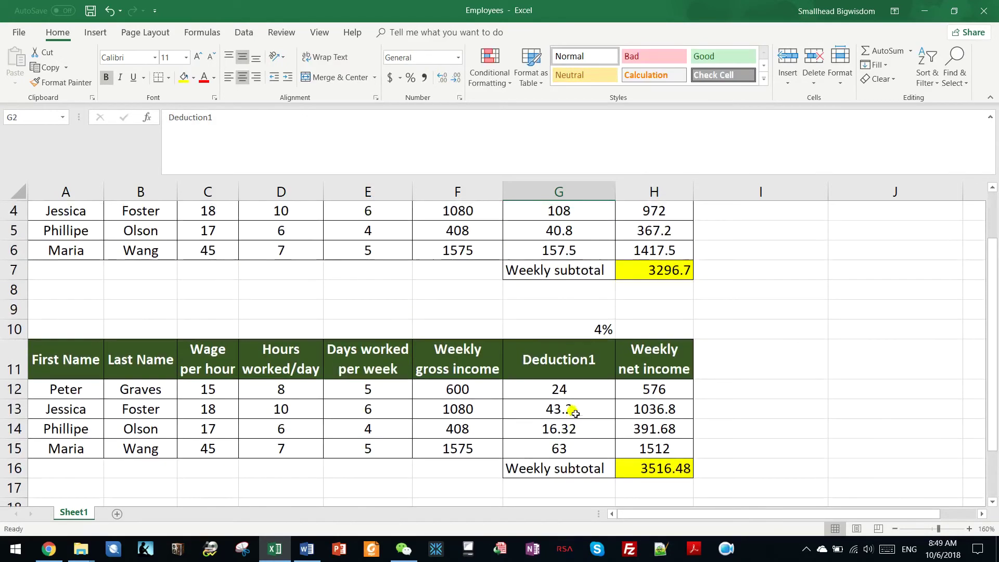
pyautogui.click(598, 329)
pyautogui.moveTo(562, 387); pyautogui.dragTo(565, 444)
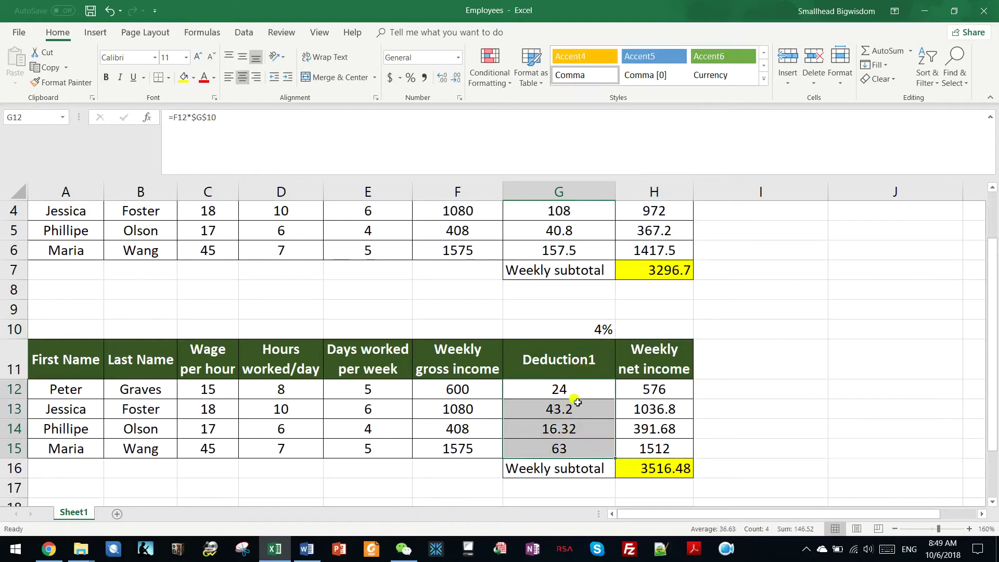
pyautogui.scroll(1, 577, 402)
pyautogui.click(569, 469)
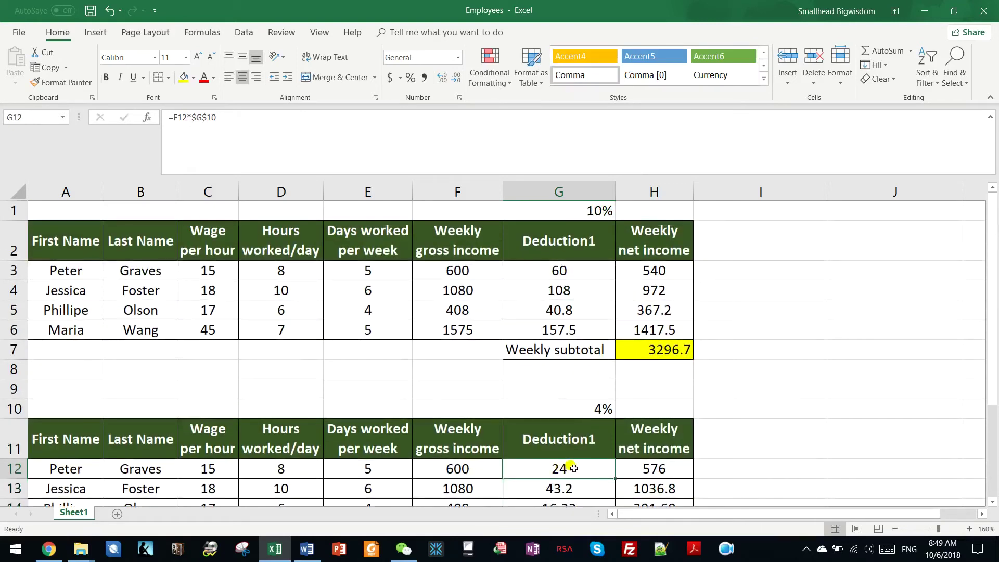
pyautogui.click(567, 268)
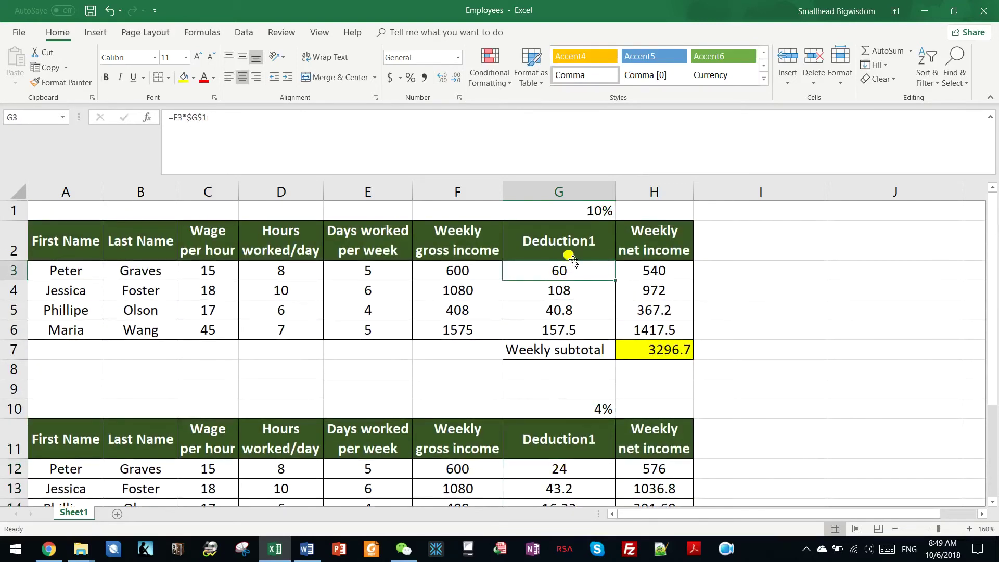
pyautogui.moveTo(557, 267); pyautogui.dragTo(570, 330)
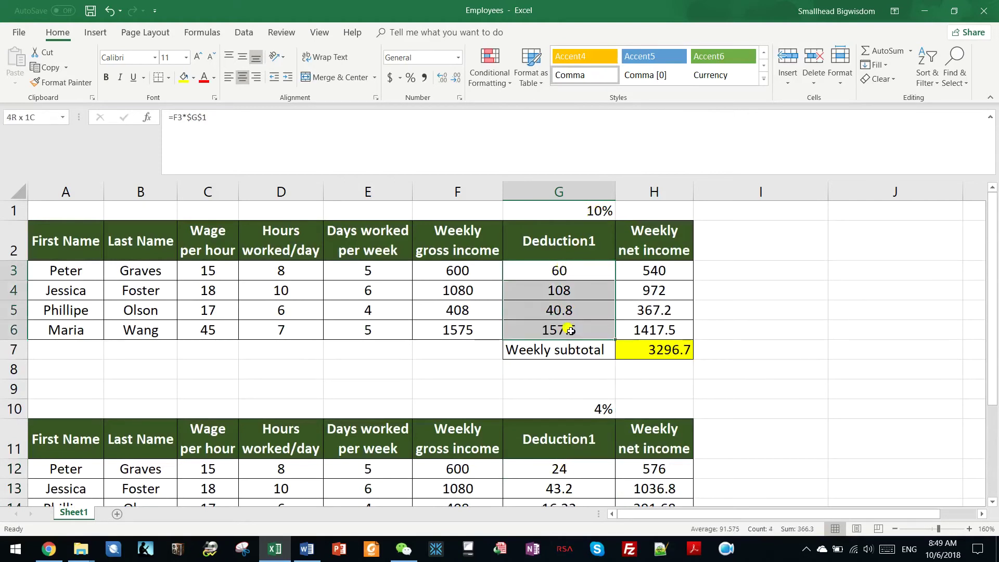
# - Set the deduction rate in G1 back to 4% and review both tables
pyautogui.click(596, 211)
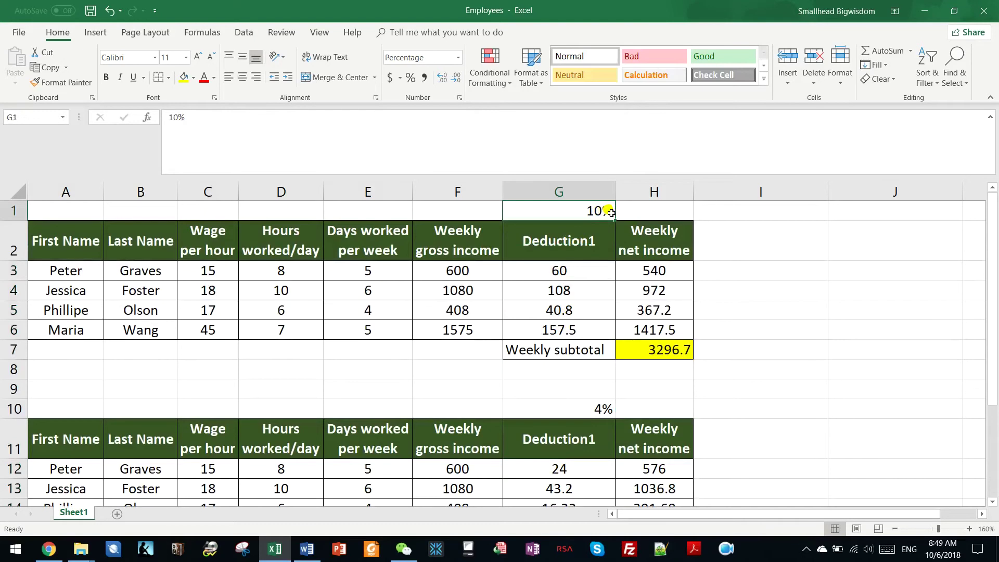
pyautogui.write('4')
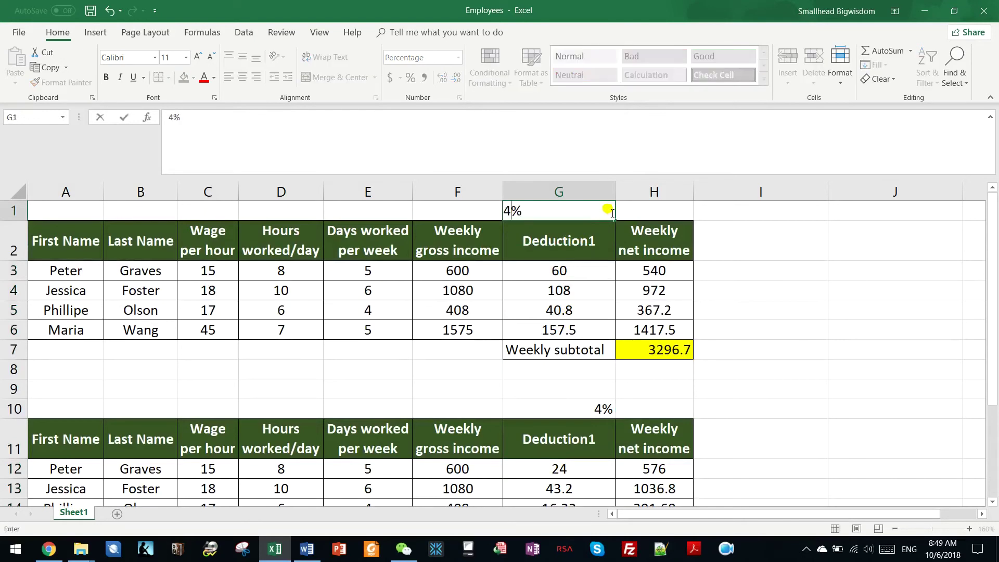
pyautogui.press('Return')
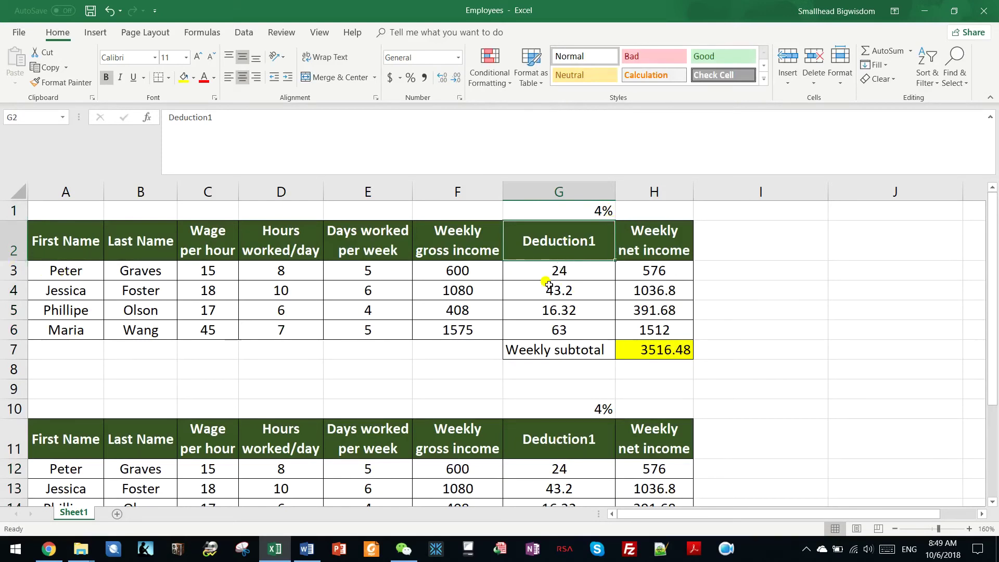
pyautogui.click(601, 210)
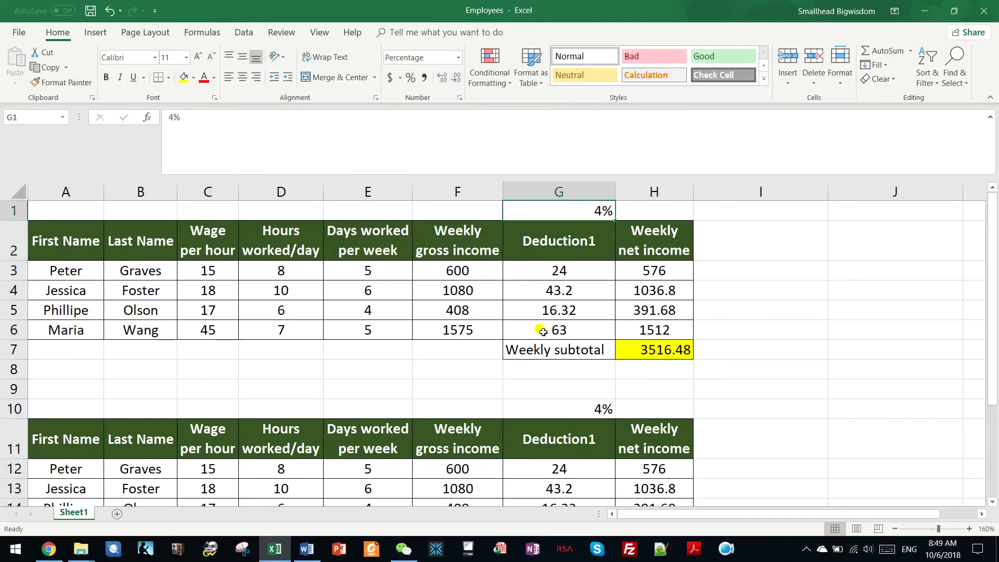
pyautogui.scroll(-1, 543, 331)
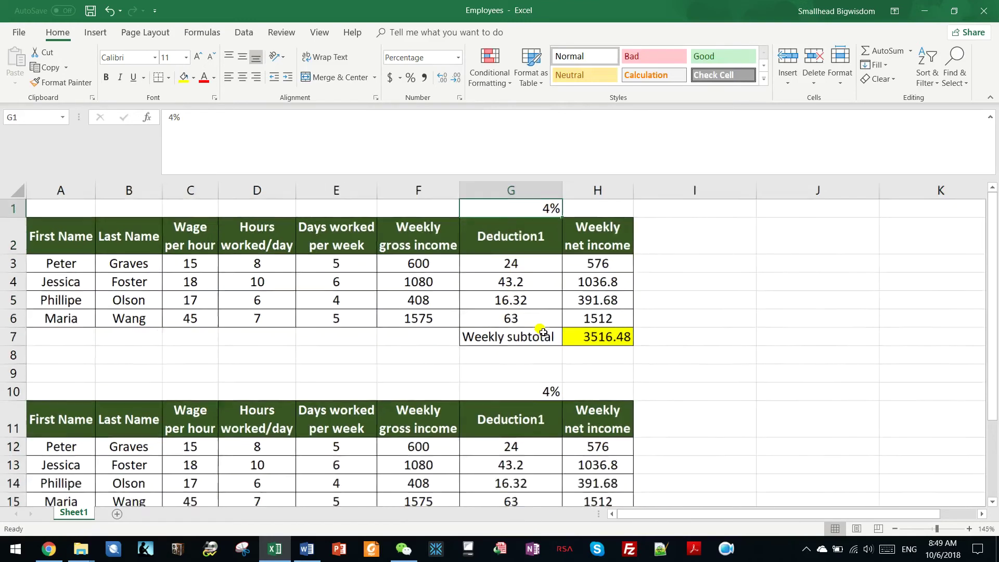
pyautogui.scroll(-1, 540, 364)
pyautogui.scroll(1, 537, 349)
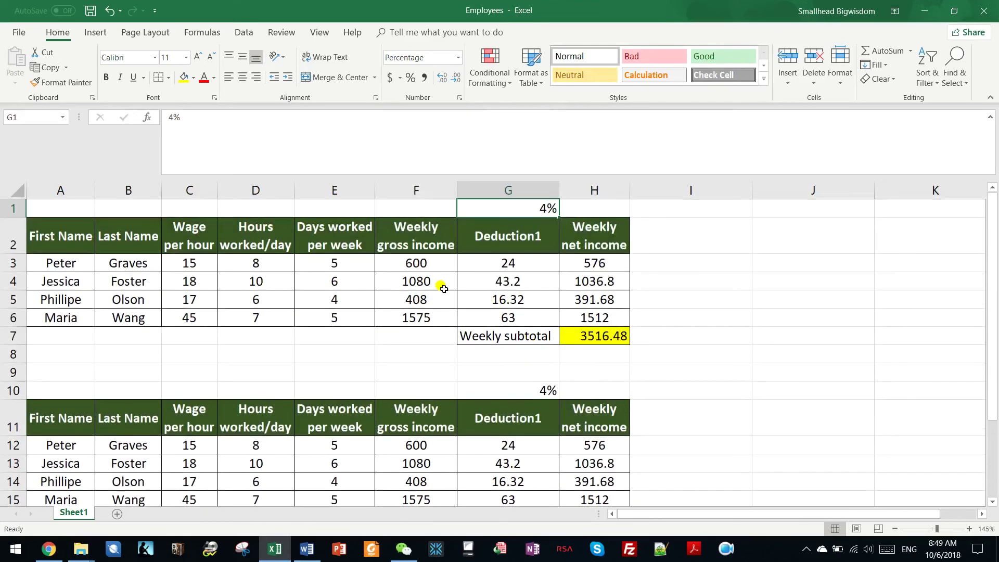